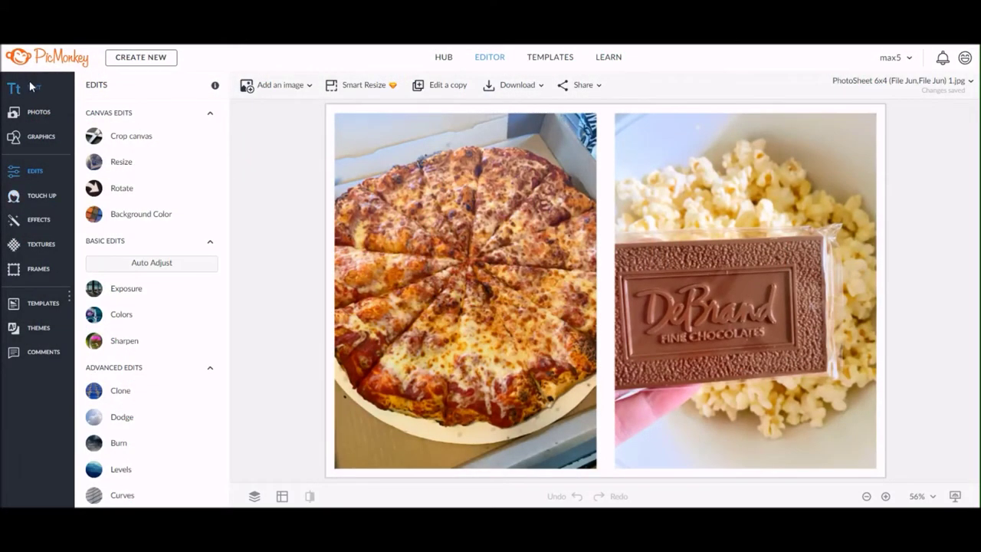
Add a 'Type here' placeholder text box to the middle of the pizza and popcorn collage
{"action": "left_click", "coordinate": [30, 90]}
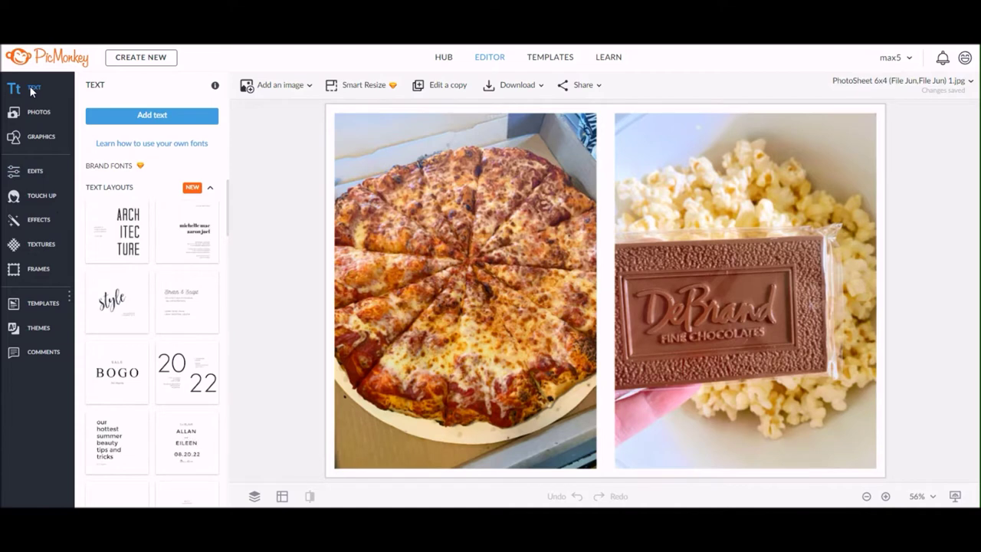
{"action": "left_click", "coordinate": [141, 115]}
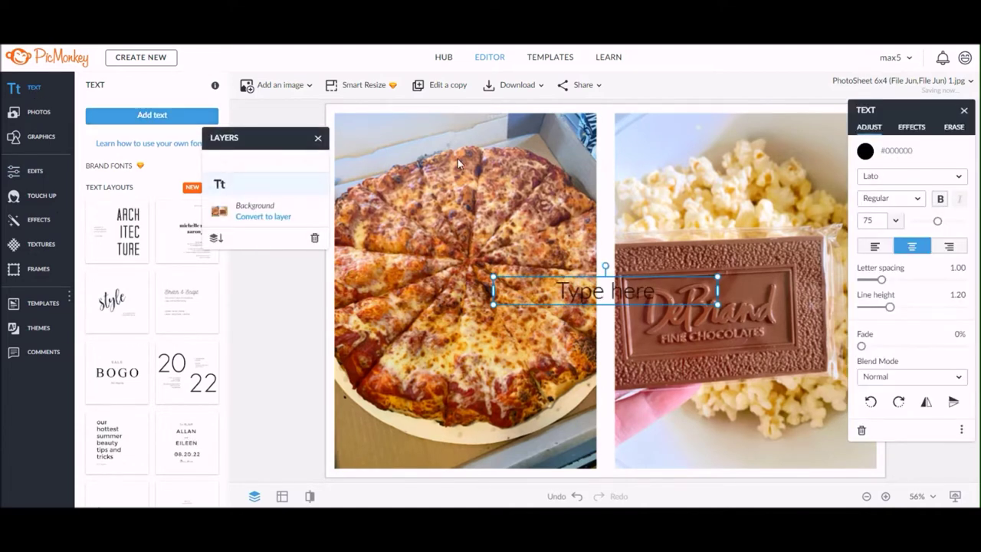
Switch the placeholder text's font to Kingthings Typewriter
{"action": "left_click", "coordinate": [893, 181]}
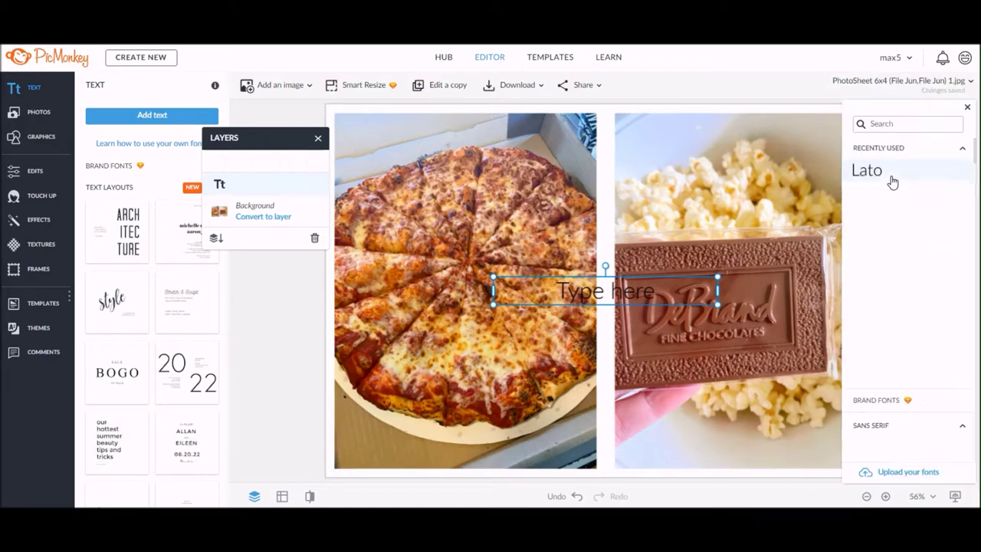
{"action": "left_click_drag", "start_coordinate": [975, 158], "coordinate": [975, 218]}
{"action": "scroll", "coordinate": [905, 307], "scroll_direction": "down", "scroll_amount": 10}
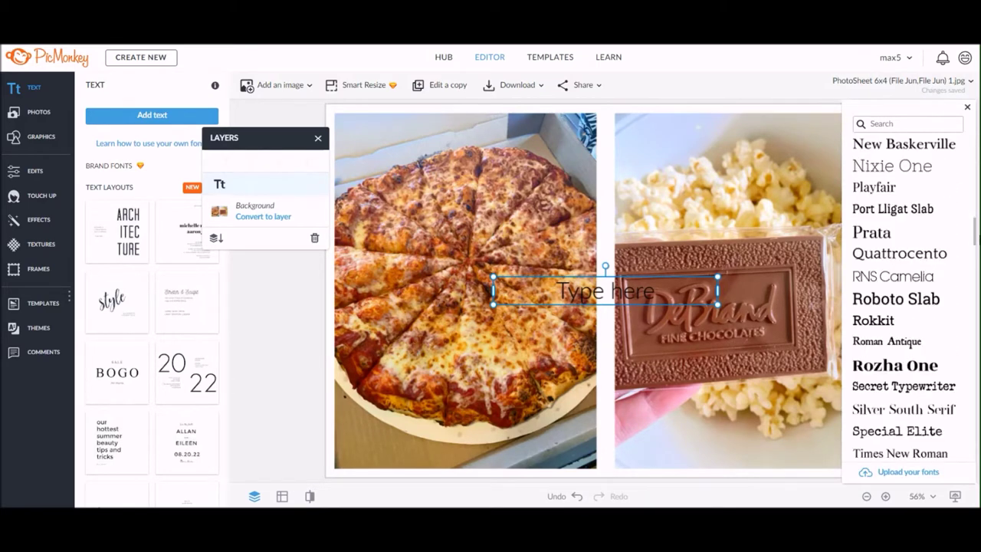
{"action": "scroll", "coordinate": [904, 307], "scroll_direction": "down", "scroll_amount": 6}
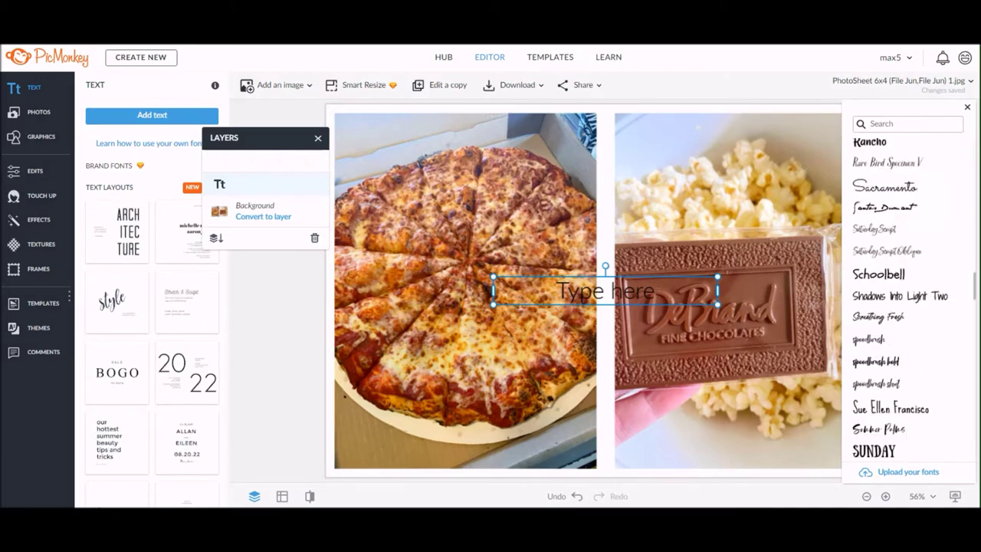
{"action": "scroll", "coordinate": [904, 307], "scroll_direction": "up", "scroll_amount": 20}
{"action": "scroll", "coordinate": [904, 307], "scroll_direction": "up", "scroll_amount": 15}
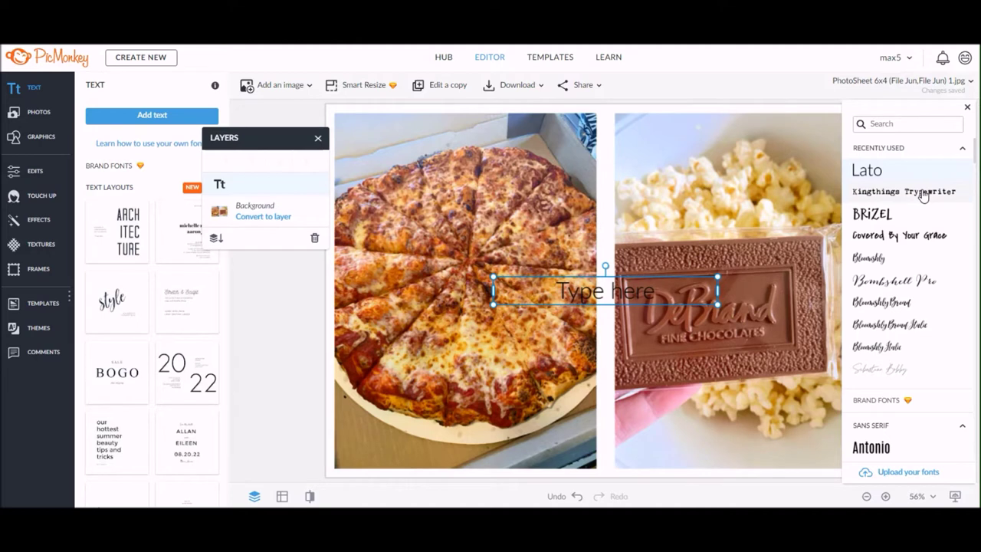
{"action": "left_click", "coordinate": [922, 193]}
{"action": "left_click", "coordinate": [606, 291]}
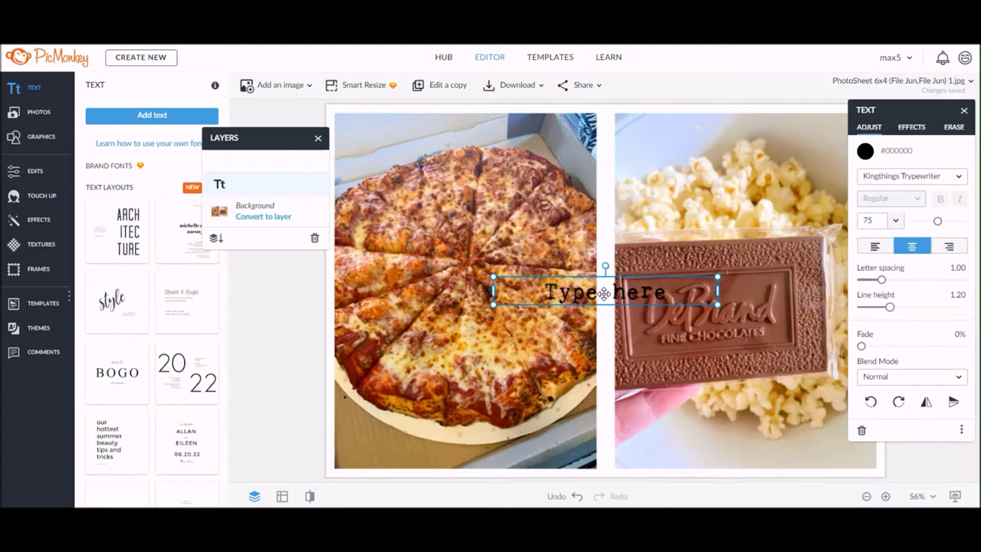
Type 'Chocolate and popcorn! One of my favorite combos!!' and fit it on one line at size 35
{"action": "double_click", "coordinate": [605, 292]}
{"action": "type", "text": "Ch"}
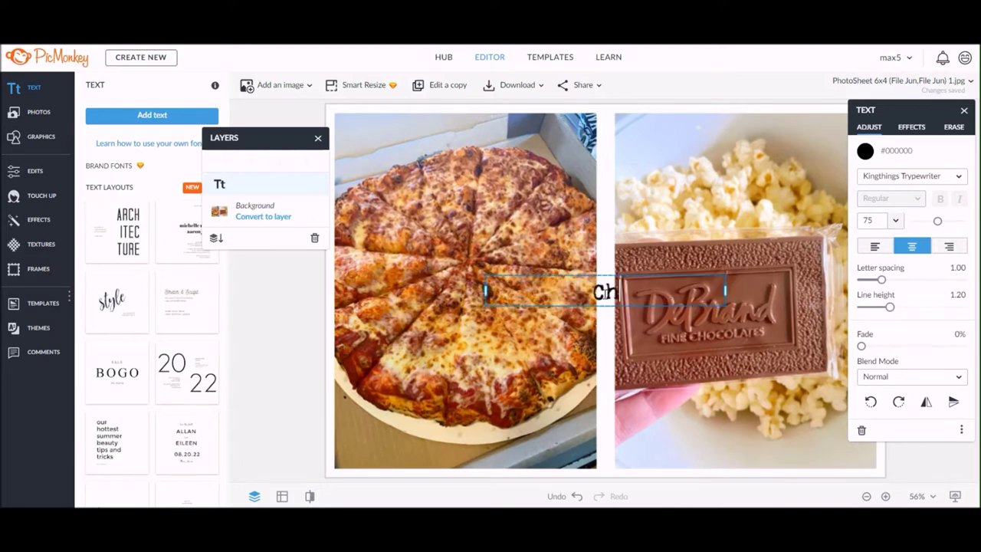
{"action": "type", "text": "ocolate and "}
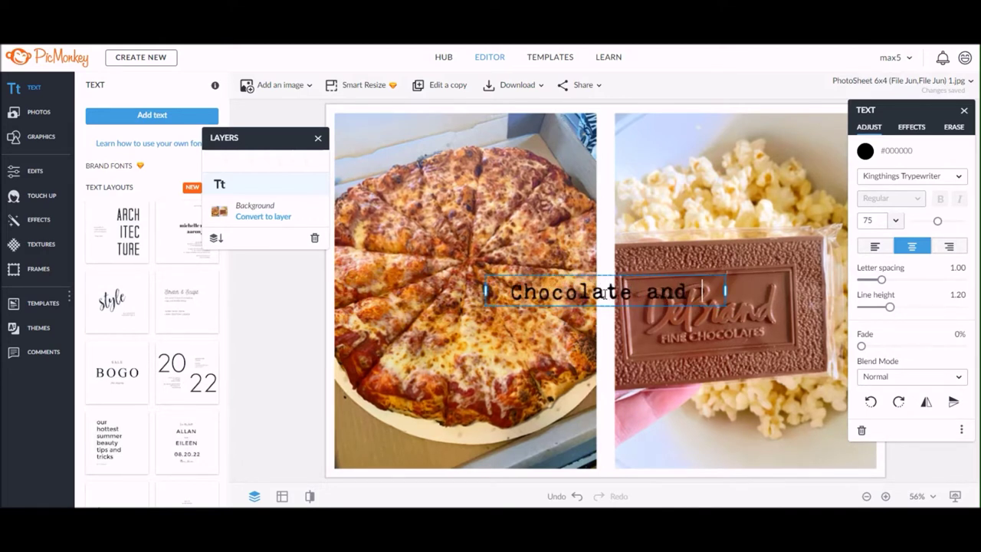
{"action": "type", "text": "popcor"}
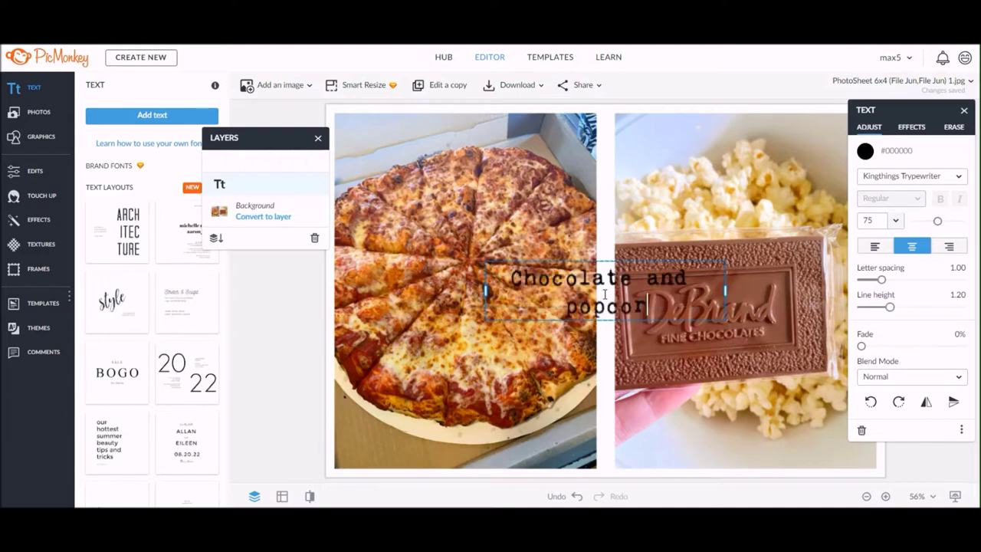
{"action": "type", "text": "n! Two of my"}
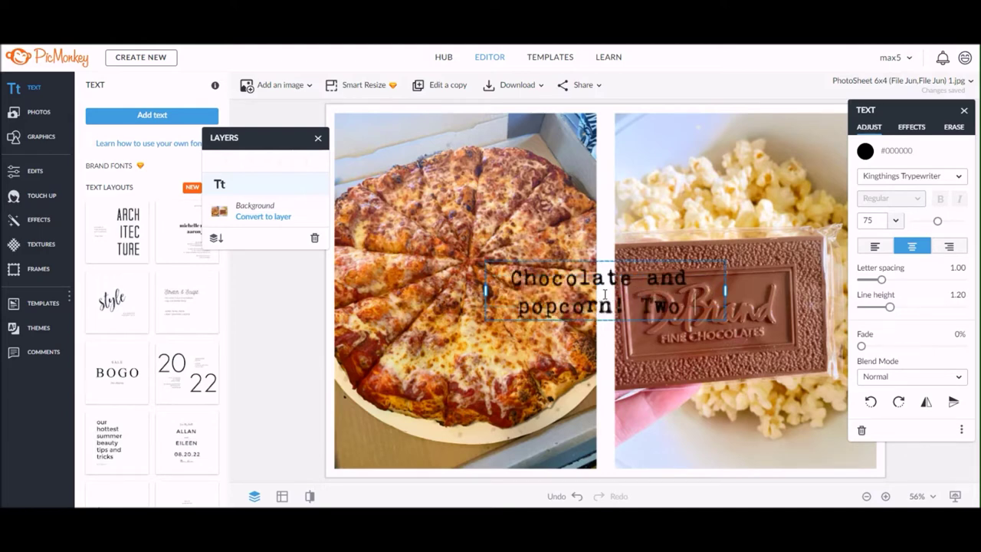
{"action": "key", "text": "BackSpace"}
{"action": "key", "text": "BackSpace"}
{"action": "key", "text": "BackSpace"}
{"action": "key", "text": "BackSpace"}
{"action": "key", "text": "BackSpace"}
{"action": "key", "text": "BackSpace"}
{"action": "key", "text": "BackSpace"}
{"action": "key", "text": "BackSpace"}
{"action": "key", "text": "BackSpace"}
{"action": "type", "text": "One of my favorite combos!!"}
{"action": "key", "text": "Escape"}
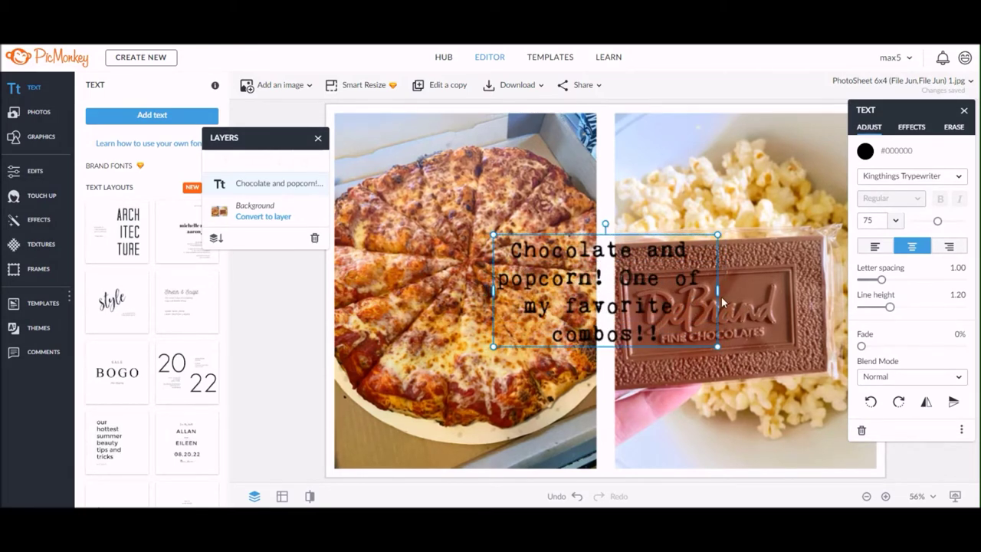
{"action": "left_click_drag", "start_coordinate": [773, 287], "coordinate": [831, 287]}
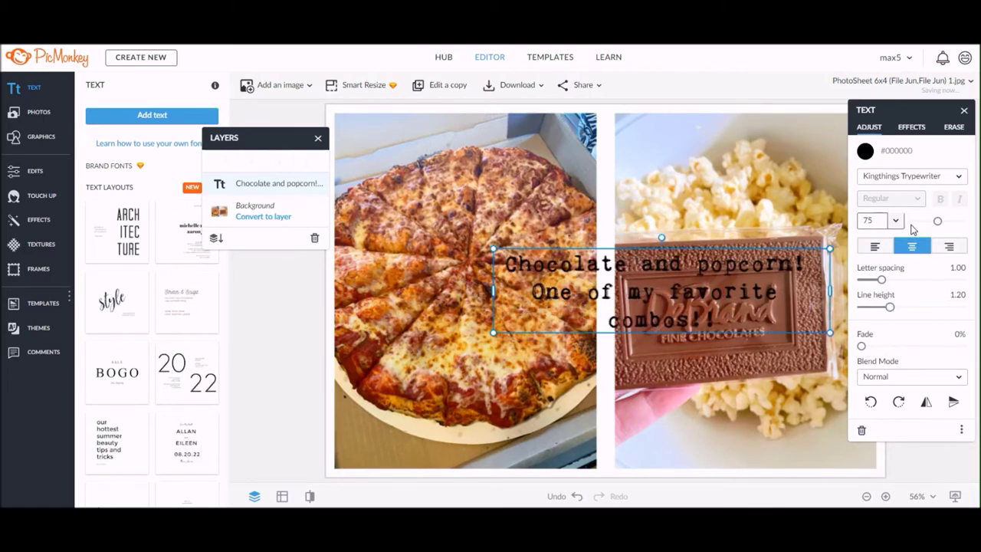
{"action": "left_click_drag", "start_coordinate": [940, 226], "coordinate": [925, 227]}
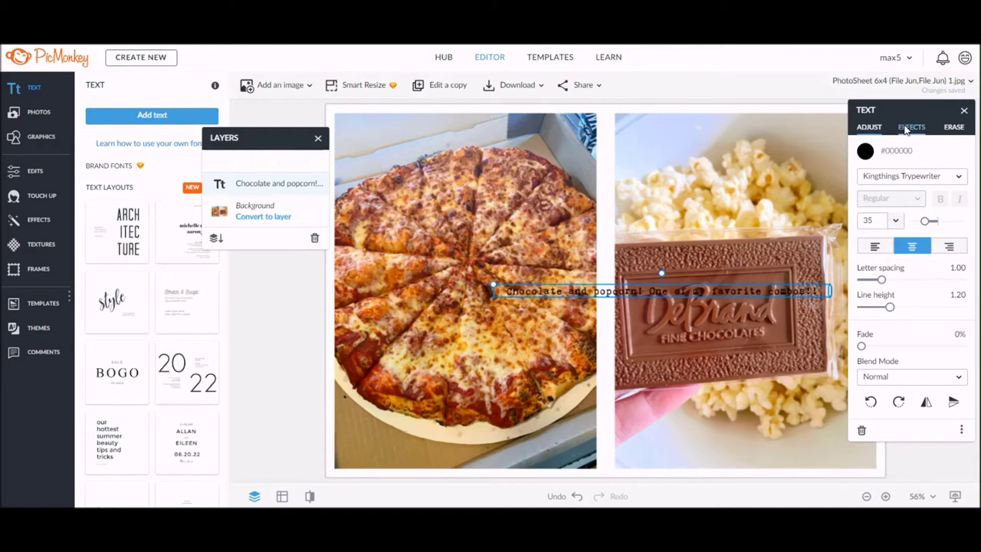
Curve the caption into a 45% arc and move it to the top of the popcorn photo
{"action": "left_click", "coordinate": [905, 128]}
{"action": "left_click", "coordinate": [903, 212]}
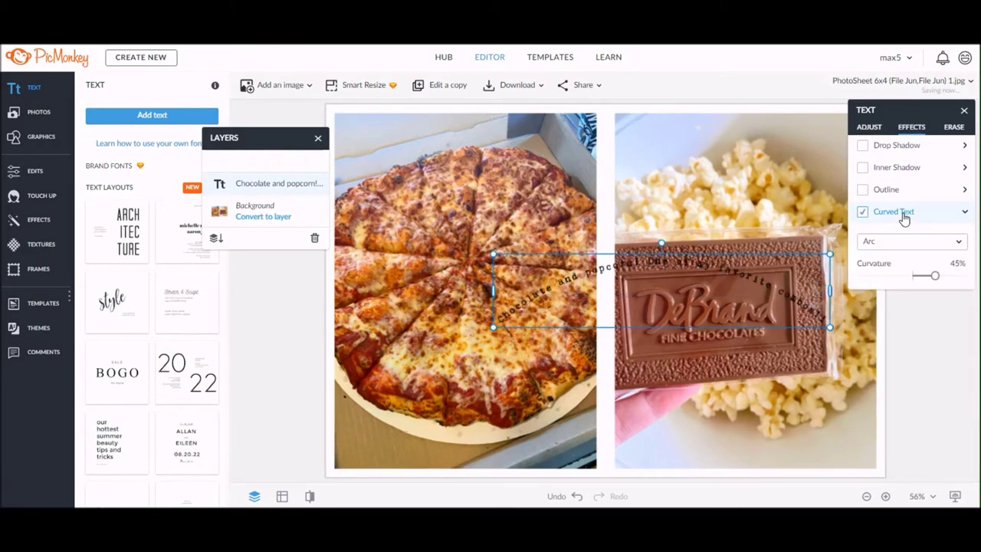
{"action": "left_click_drag", "start_coordinate": [900, 114], "coordinate": [259, 222]}
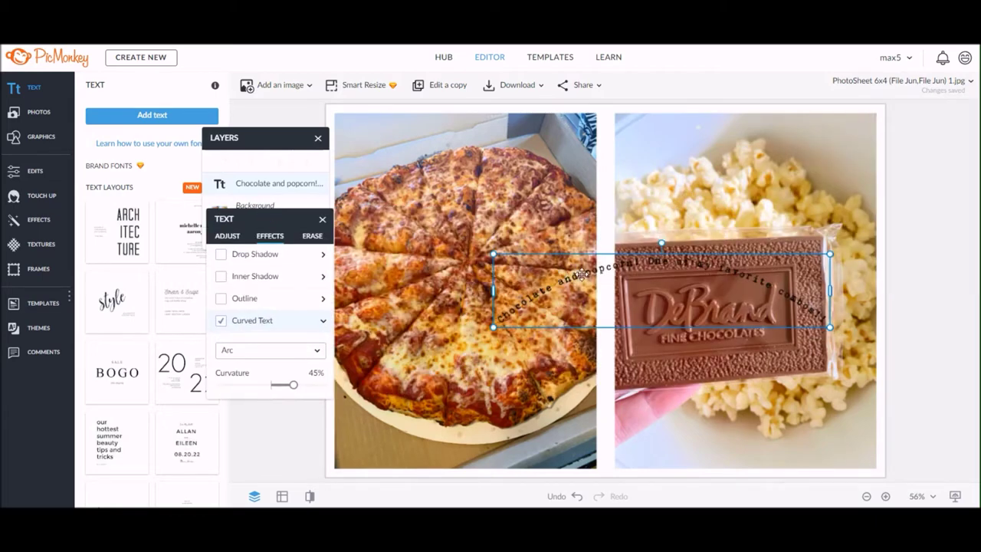
{"action": "left_click_drag", "start_coordinate": [636, 276], "coordinate": [705, 158]}
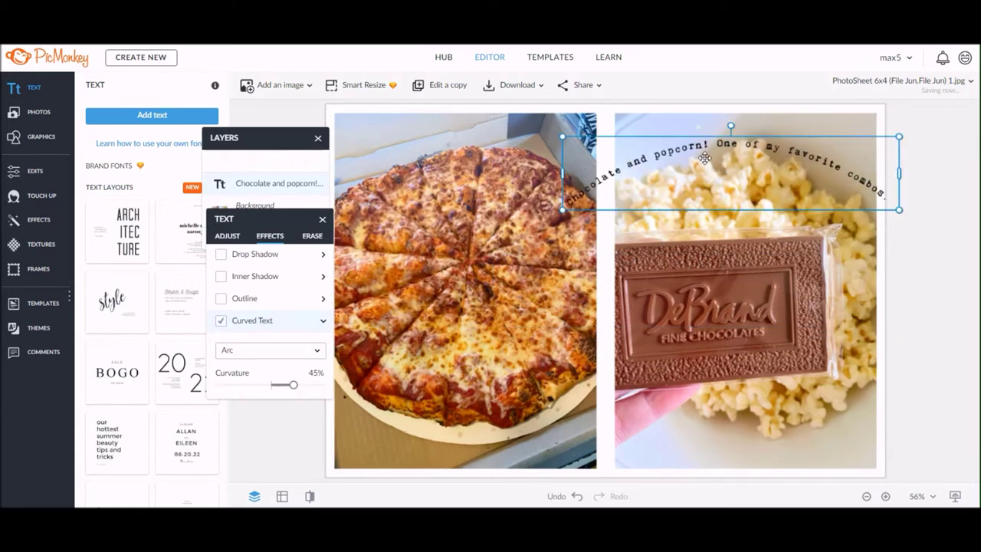
Resize the curved caption to 27, fit it along the popcorn photo's top, and tilt it about 7°
{"action": "left_click", "coordinate": [228, 238]}
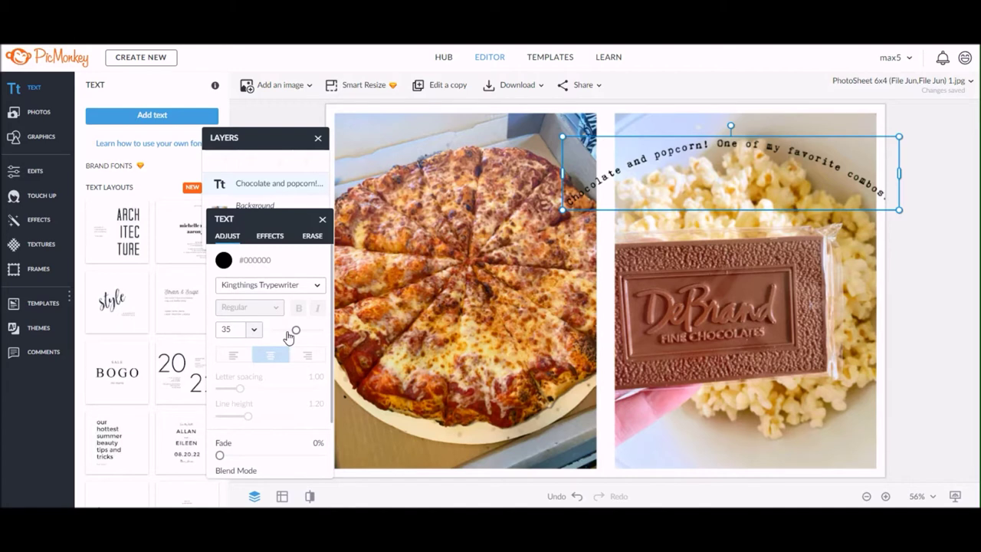
{"action": "mouse_move", "coordinate": [296, 335]}
{"action": "left_mouse_down"}
{"action": "mouse_move", "coordinate": [287, 335]}
{"action": "mouse_move", "coordinate": [298, 336]}
{"action": "left_mouse_up"}
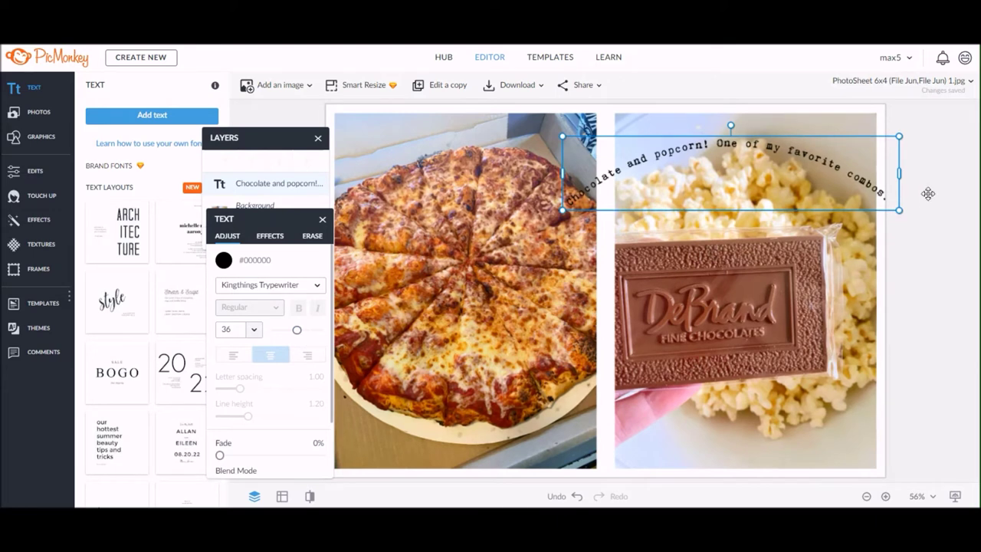
{"action": "left_click_drag", "start_coordinate": [898, 208], "coordinate": [806, 192]}
{"action": "left_click_drag", "start_coordinate": [668, 157], "coordinate": [722, 142]}
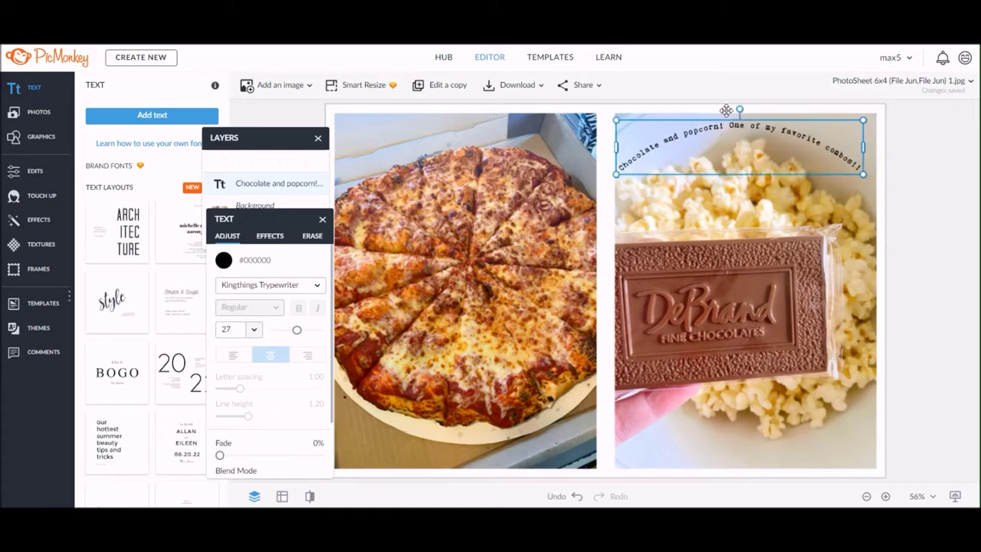
{"action": "left_click_drag", "start_coordinate": [743, 104], "coordinate": [748, 132]}
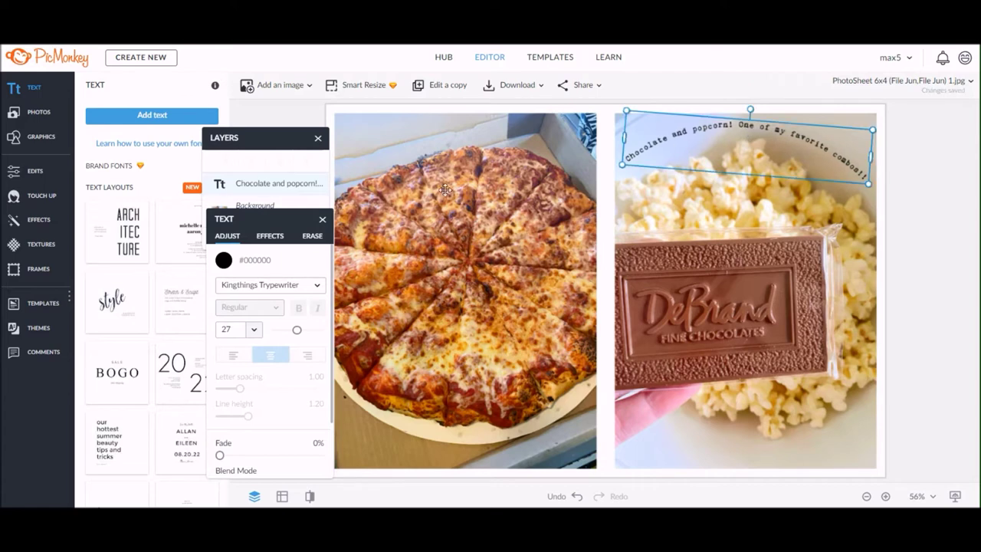
Set the caption's Arc curvature to 53%, deselecting and reselecting it to preview the bend
{"action": "left_click", "coordinate": [269, 237]}
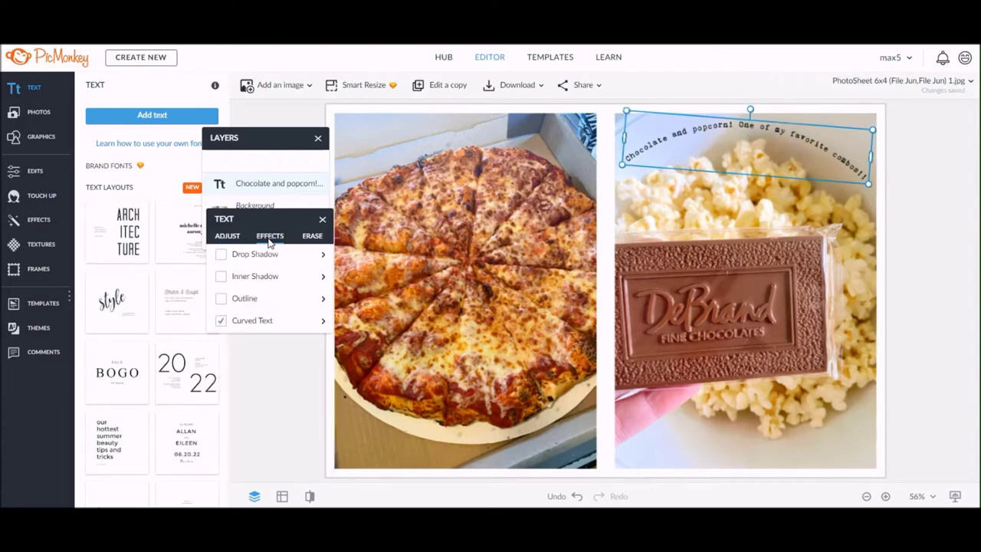
{"action": "left_click", "coordinate": [323, 328]}
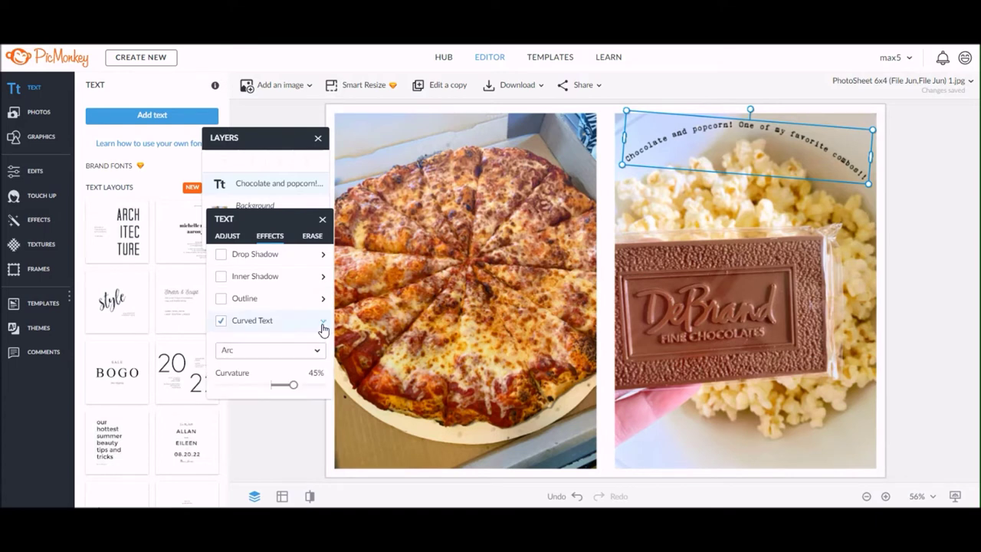
{"action": "left_click_drag", "start_coordinate": [296, 390], "coordinate": [260, 394]}
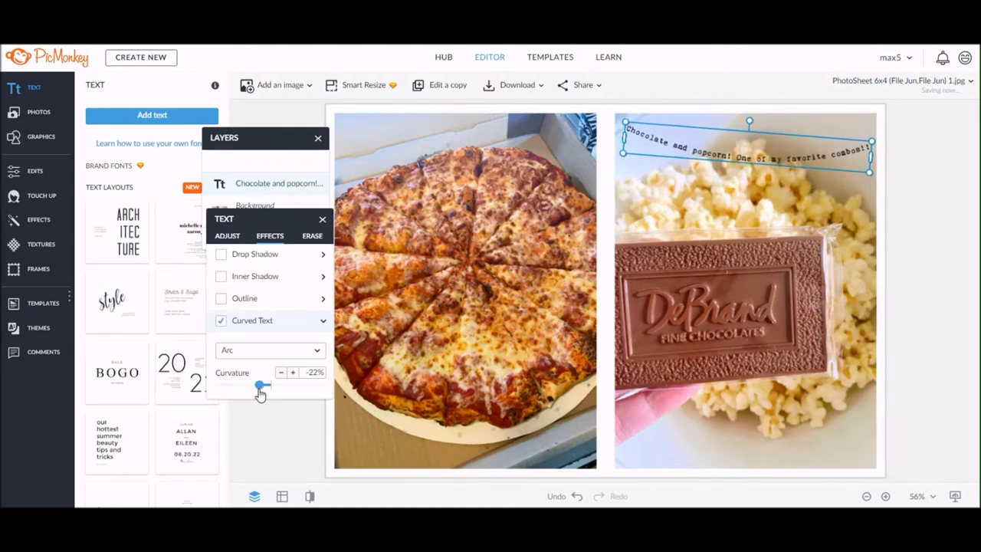
{"action": "left_click_drag", "start_coordinate": [261, 393], "coordinate": [301, 394]}
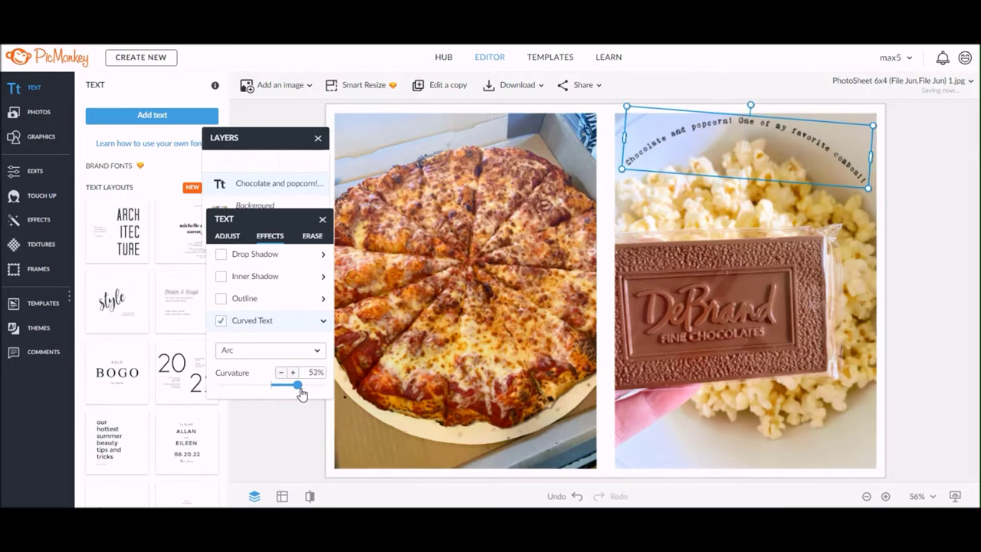
{"action": "left_click", "coordinate": [770, 150]}
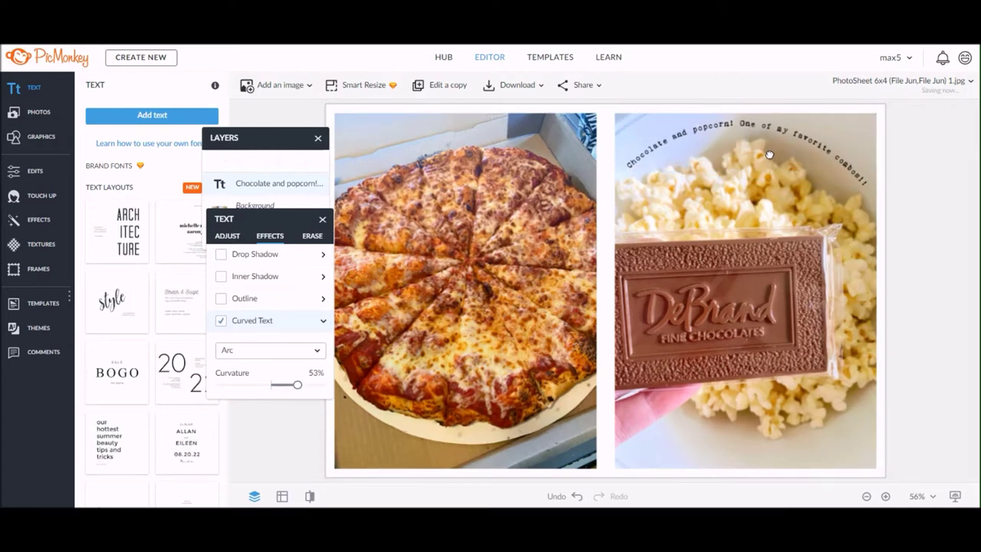
{"action": "left_click", "coordinate": [772, 154]}
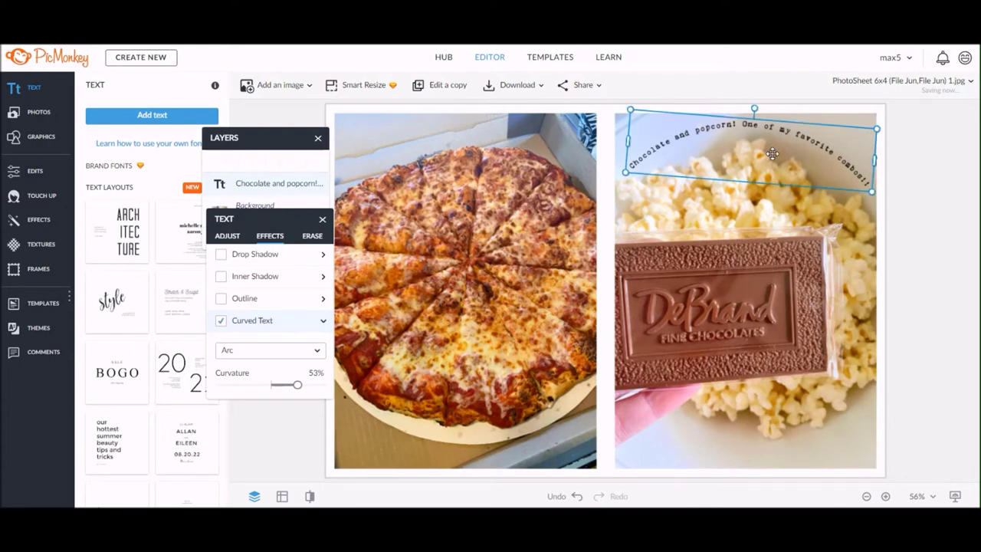
{"action": "left_click", "coordinate": [765, 154]}
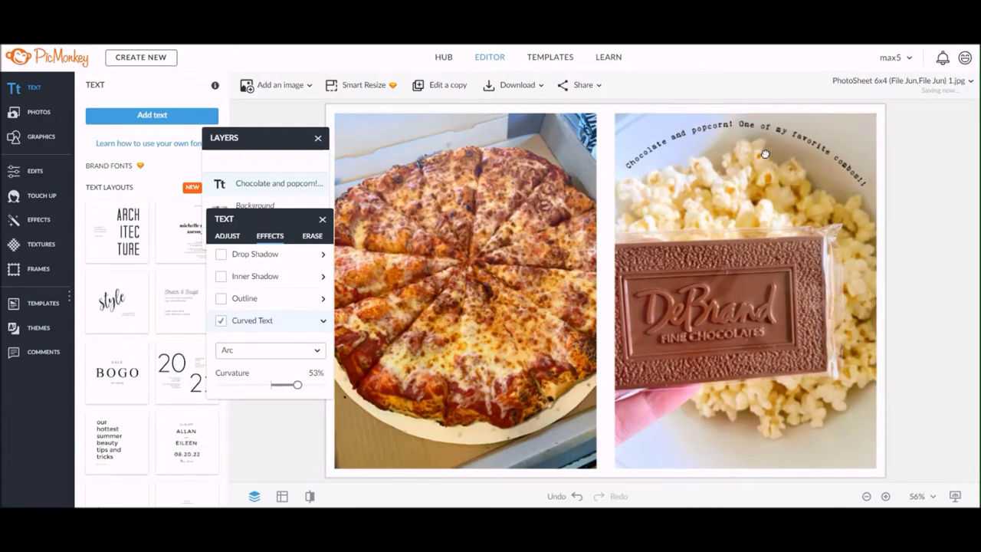
{"action": "left_click", "coordinate": [765, 153]}
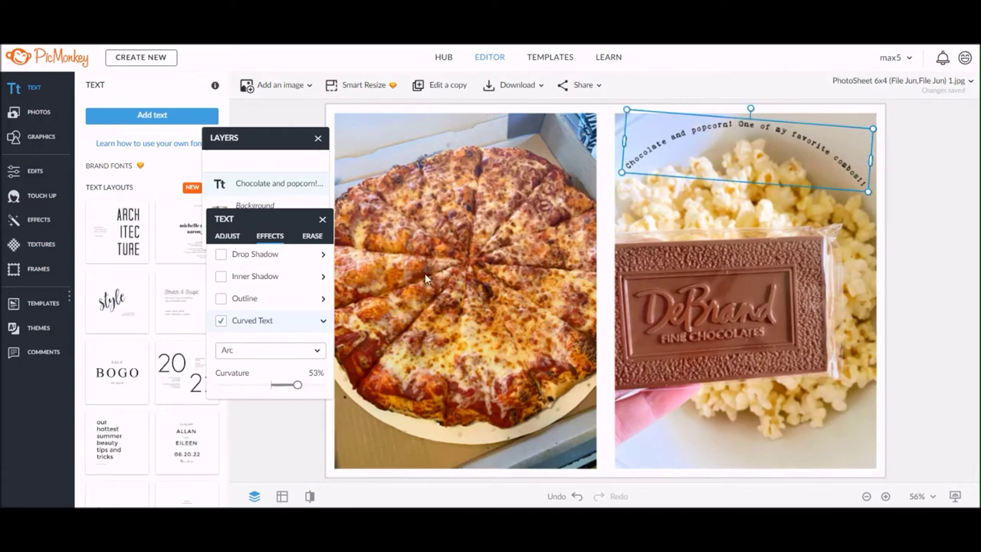
{"action": "left_click", "coordinate": [245, 353]}
{"action": "left_click", "coordinate": [242, 381]}
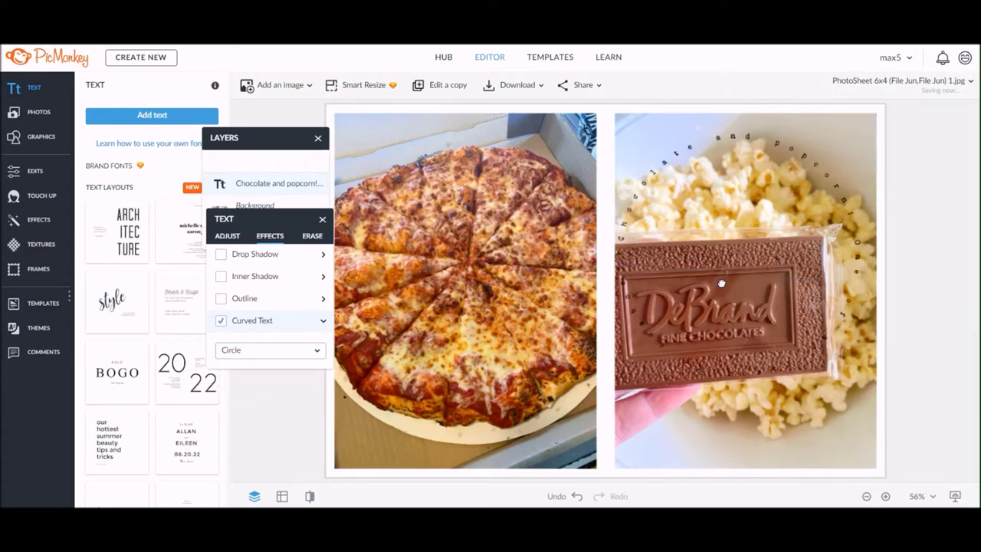
{"action": "left_click_drag", "start_coordinate": [732, 308], "coordinate": [729, 315]}
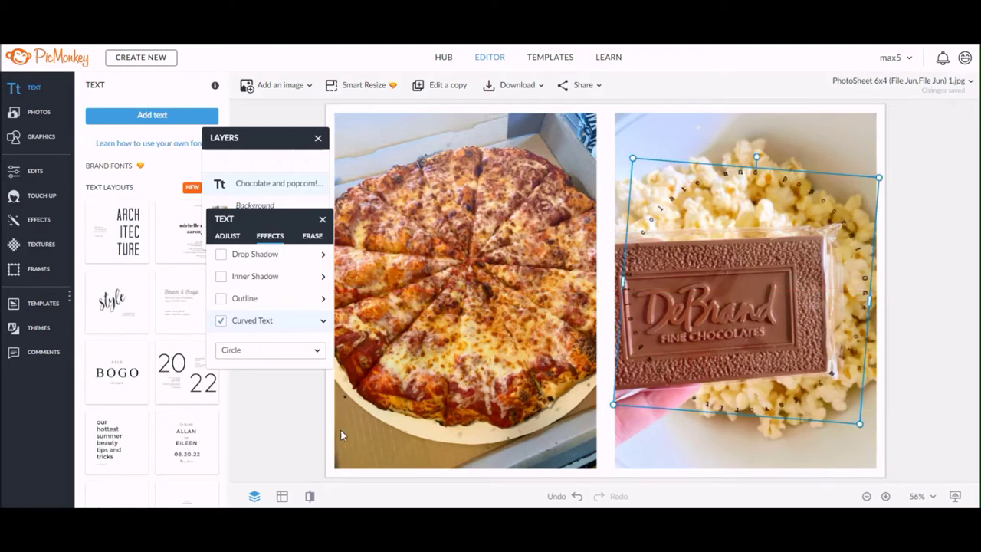
{"action": "left_click", "coordinate": [258, 354]}
{"action": "left_click", "coordinate": [256, 365]}
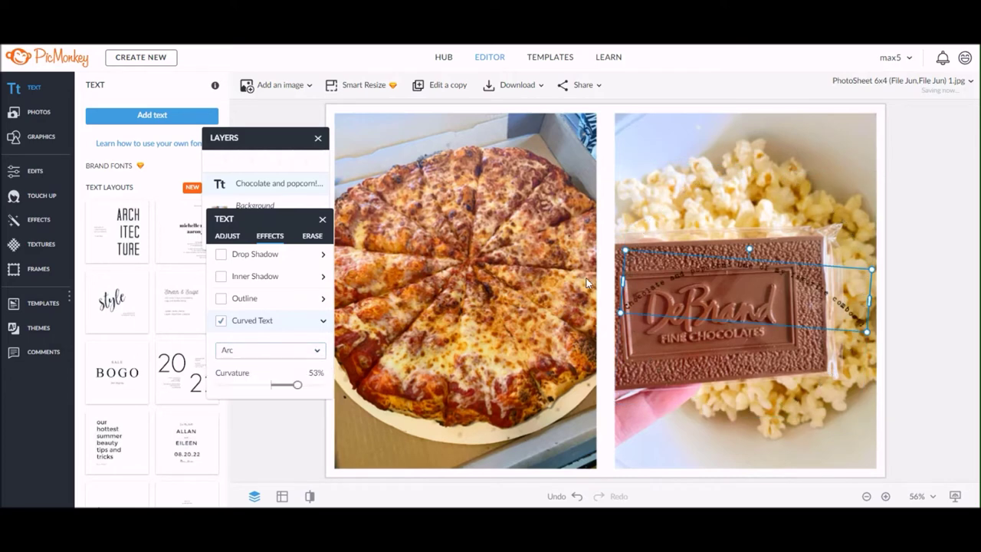
{"action": "left_click_drag", "start_coordinate": [741, 307], "coordinate": [745, 165]}
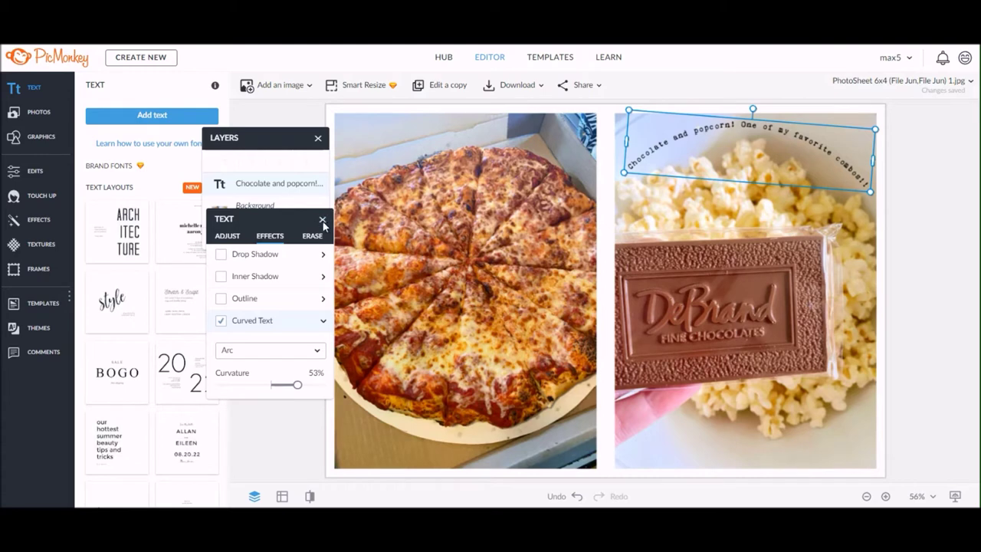
{"action": "left_click", "coordinate": [227, 236]}
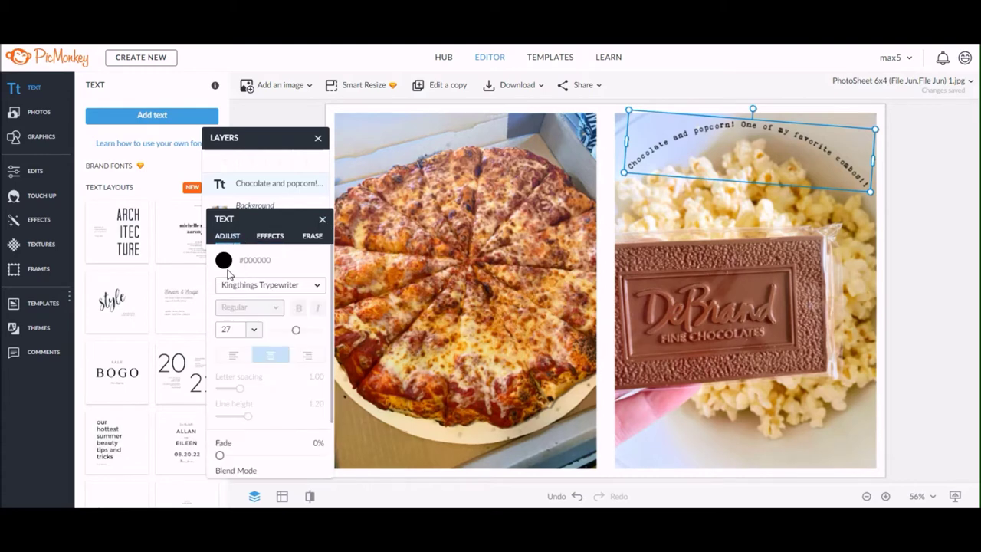
{"action": "left_click", "coordinate": [224, 261]}
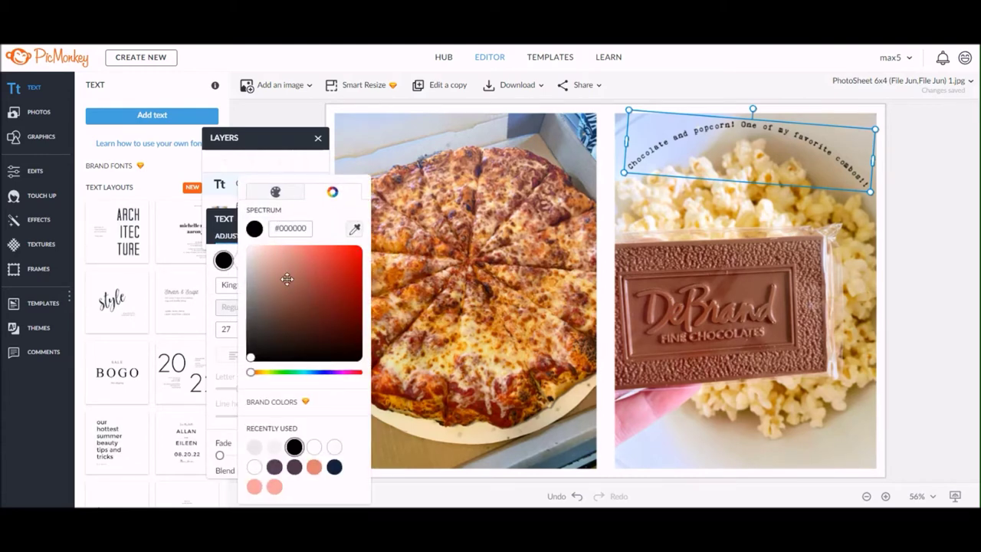
{"action": "left_click", "coordinate": [360, 224]}
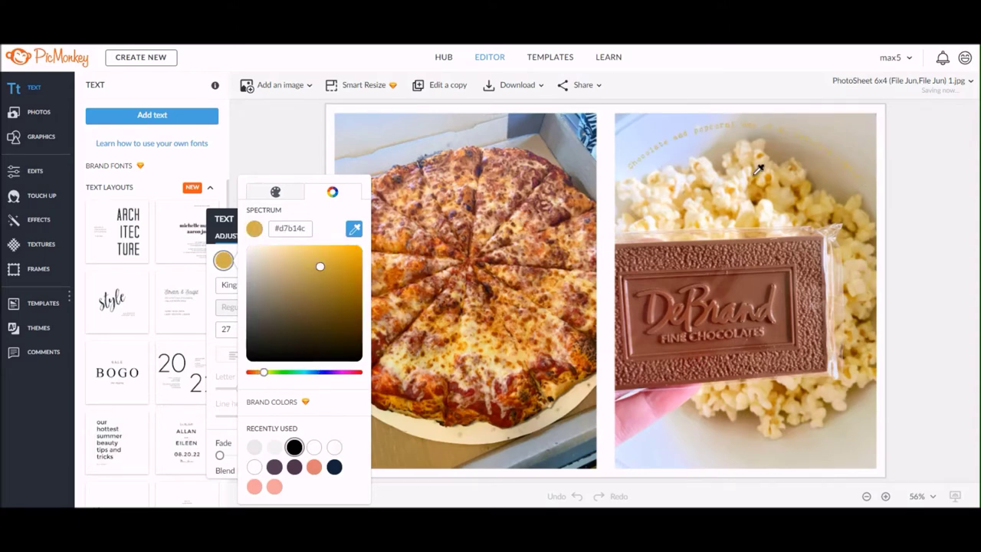
{"action": "left_click", "coordinate": [356, 227]}
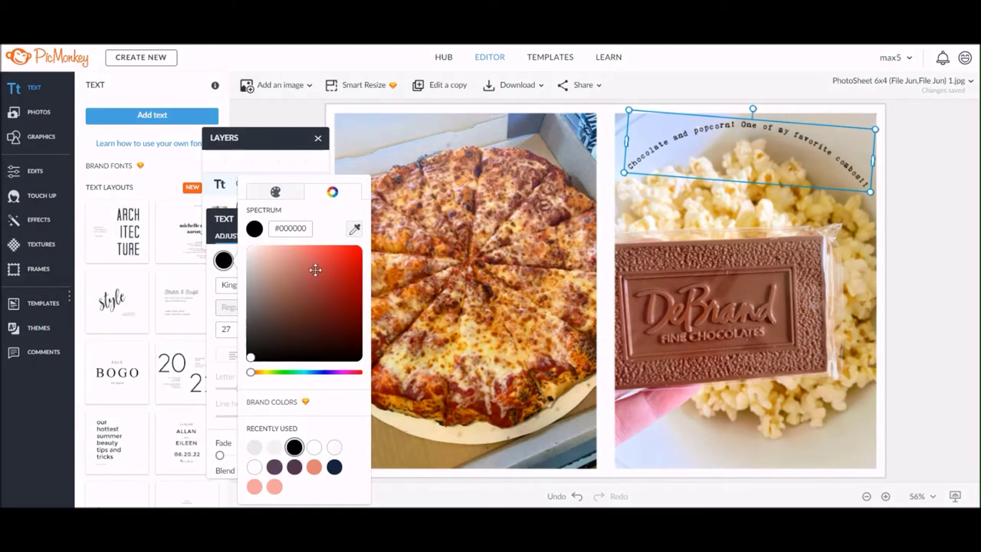
{"action": "left_click", "coordinate": [273, 193]}
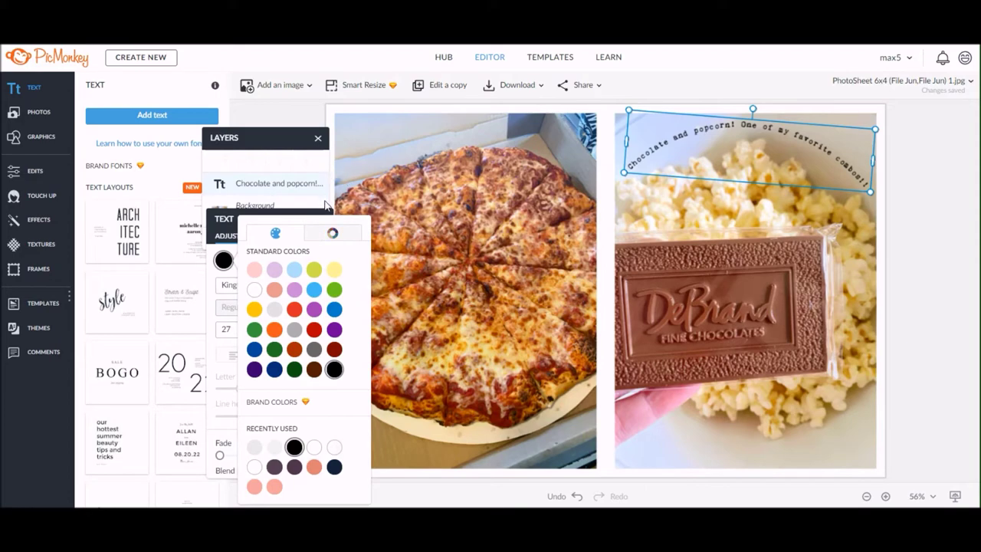
{"action": "left_click", "coordinate": [222, 262]}
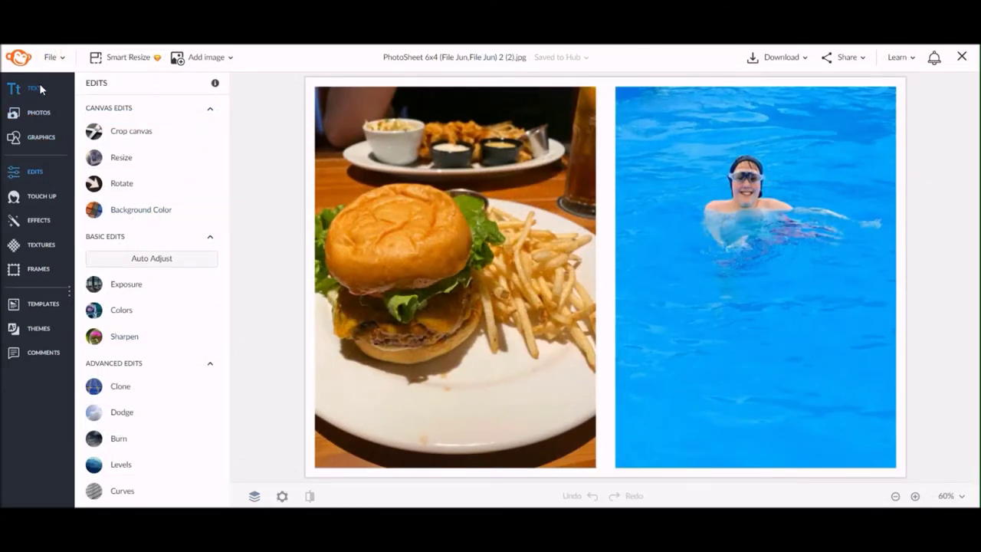
Place a black Lato size-75 'Type here' text box on the burger and pool collage
{"action": "left_click", "coordinate": [39, 85]}
{"action": "left_click", "coordinate": [141, 123]}
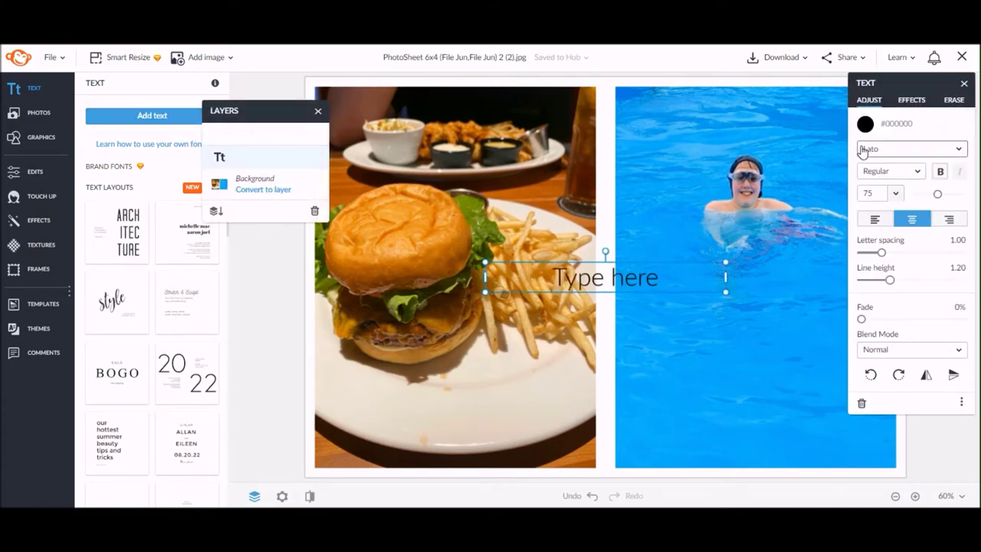
Set the placeholder to Kingthings Typewriter and drag it down onto the burger plate
{"action": "left_click", "coordinate": [885, 151]}
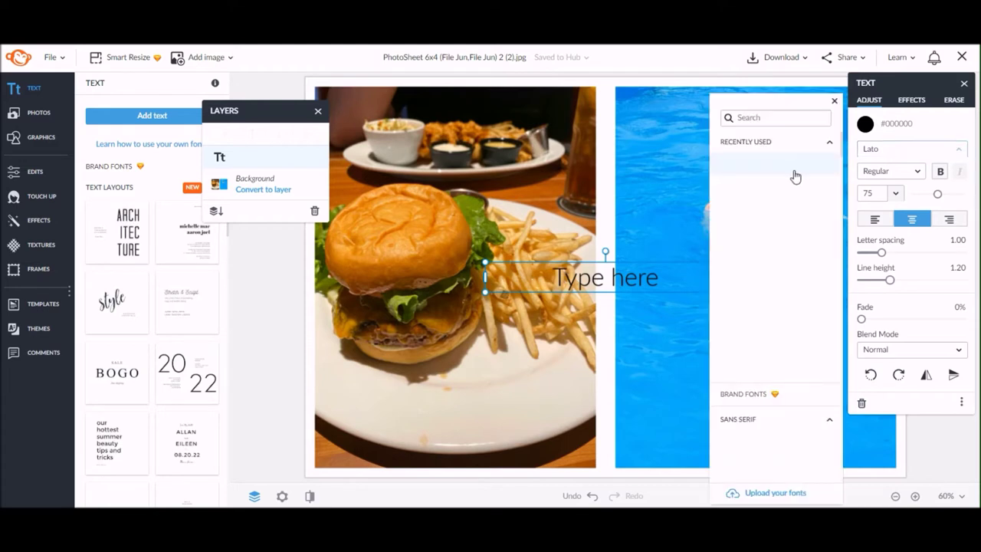
{"action": "left_click", "coordinate": [786, 189]}
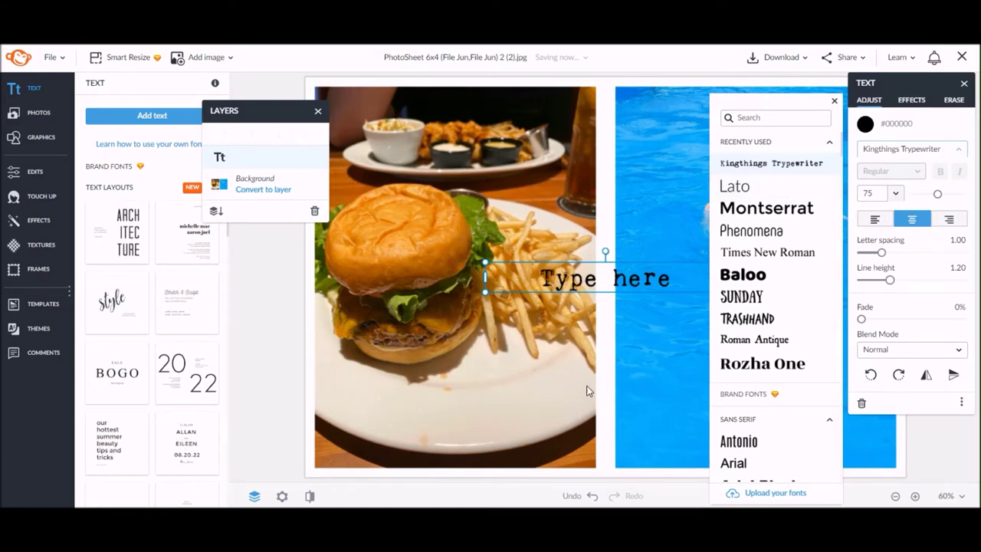
{"action": "left_click", "coordinate": [623, 359]}
{"action": "left_click", "coordinate": [613, 280]}
{"action": "left_click_drag", "start_coordinate": [587, 297], "coordinate": [442, 392]}
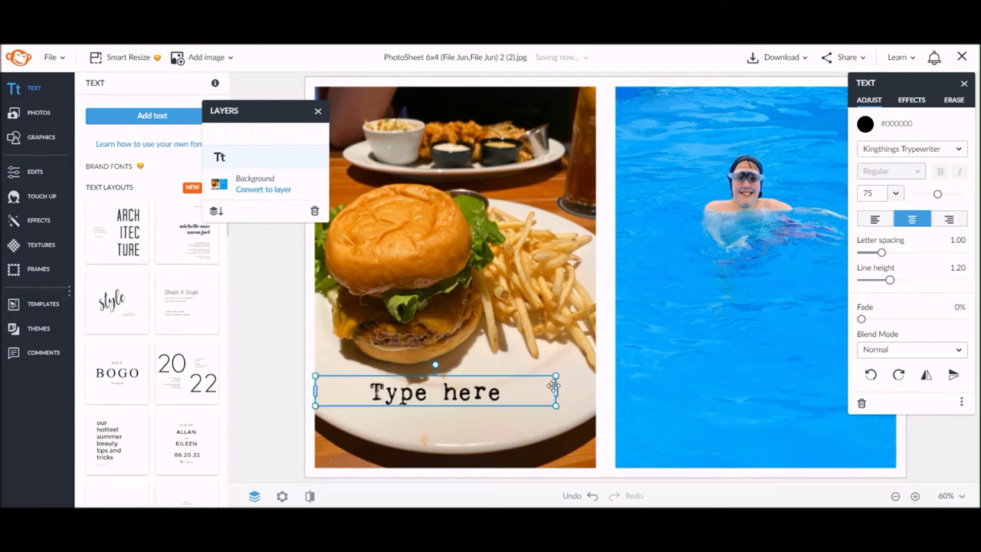
Widen the trial paragraph box, finish it with 'was', and bend it to a -41% curve
{"action": "left_click_drag", "start_coordinate": [554, 392], "coordinate": [587, 392]}
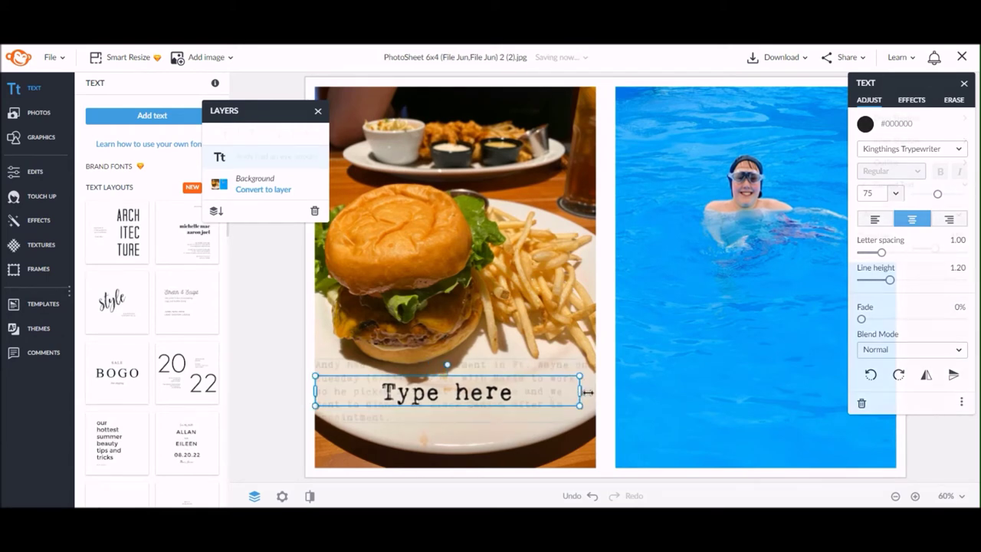
{"action": "type", "text": "was SO GOOD!"}
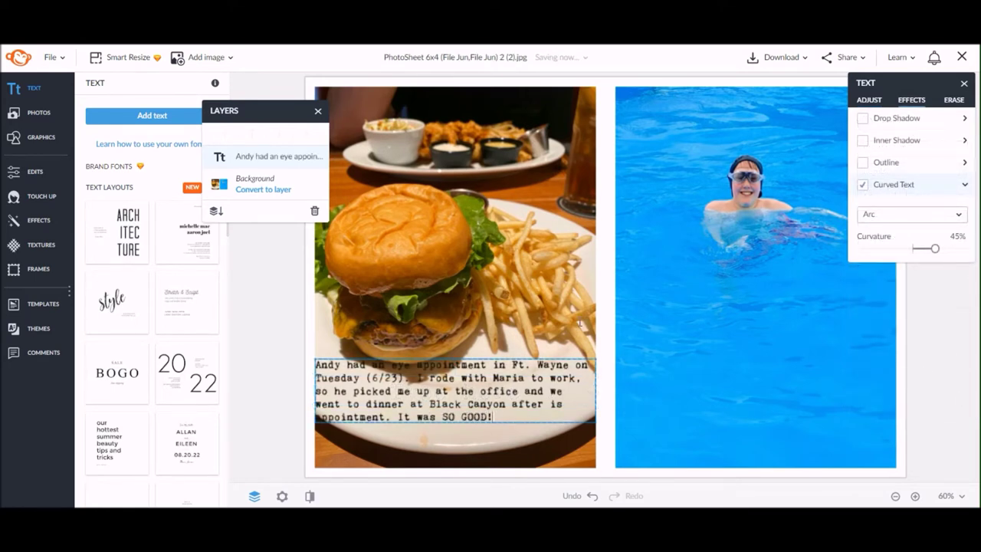
{"action": "key", "text": "Escape"}
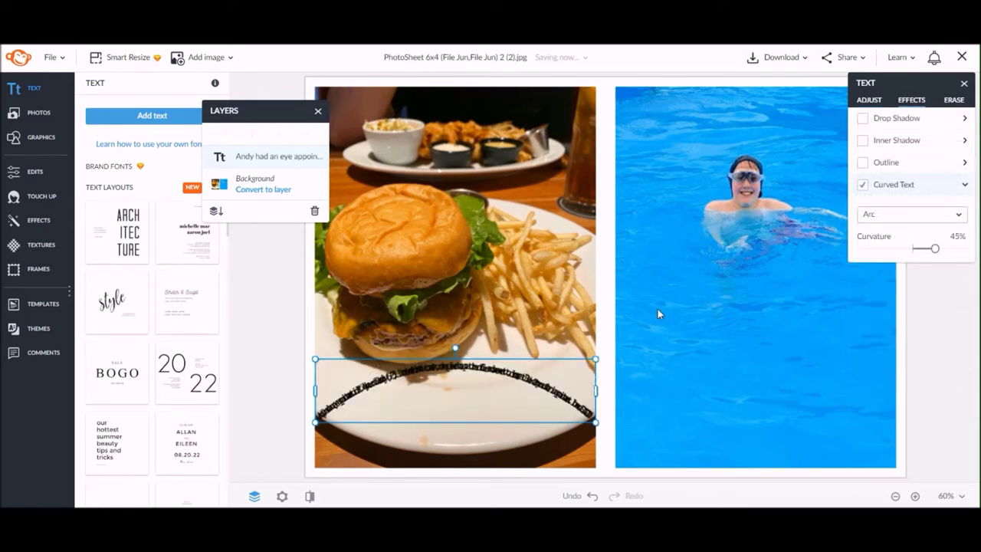
{"action": "left_click_drag", "start_coordinate": [935, 253], "coordinate": [892, 256]}
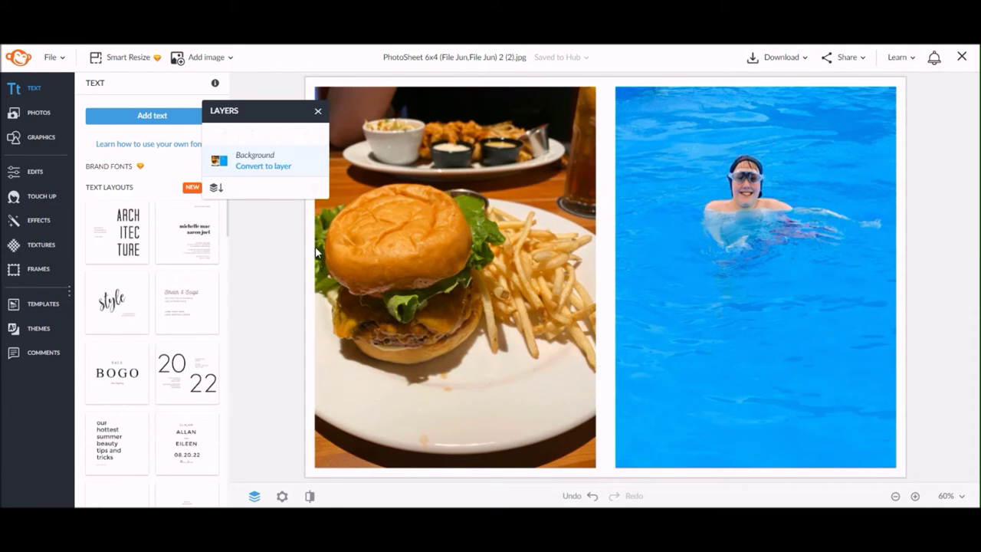
Add a new text box on the burger plate ending with 'in Ft. Wayne'
{"action": "left_click", "coordinate": [159, 116]}
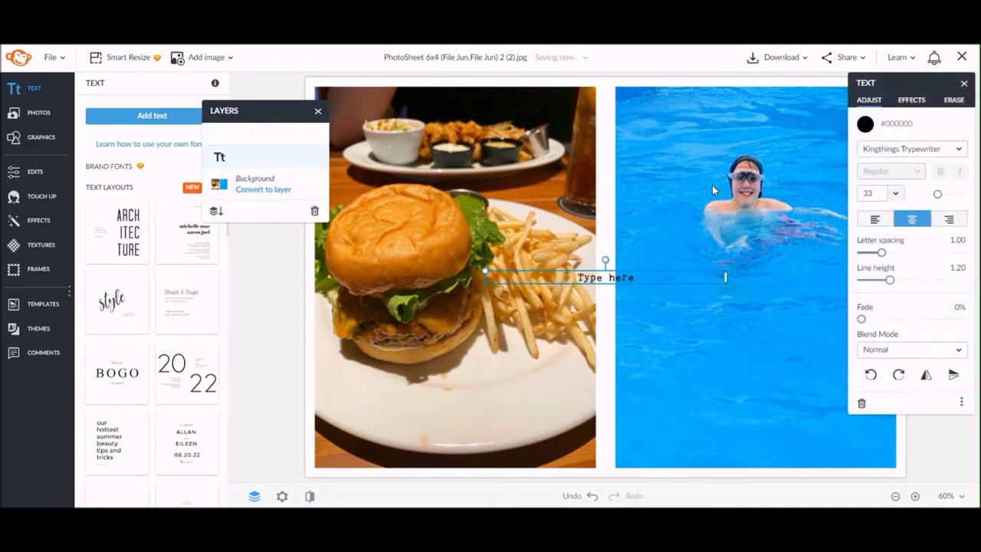
{"action": "left_click_drag", "start_coordinate": [628, 276], "coordinate": [495, 383]}
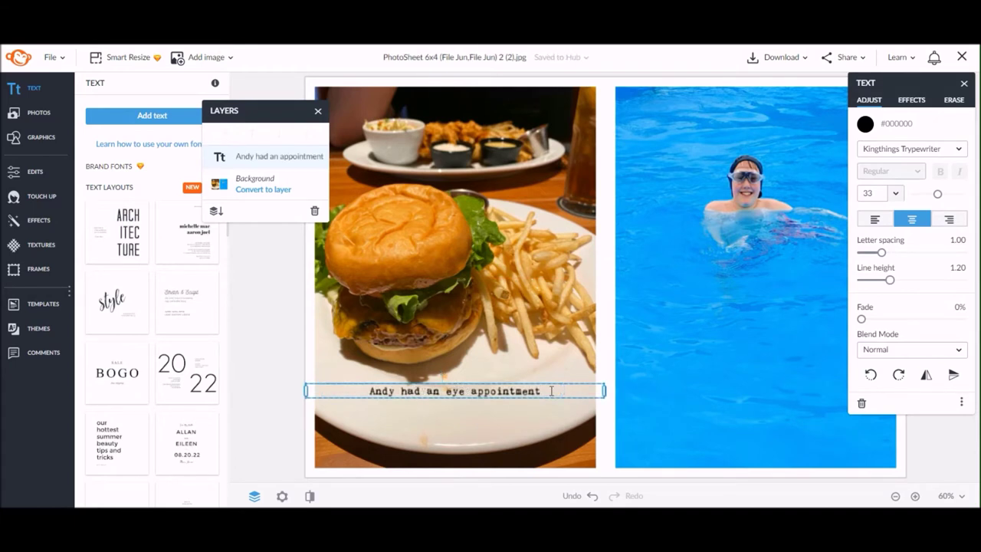
{"action": "type", "text": "in Ft. Wayne"}
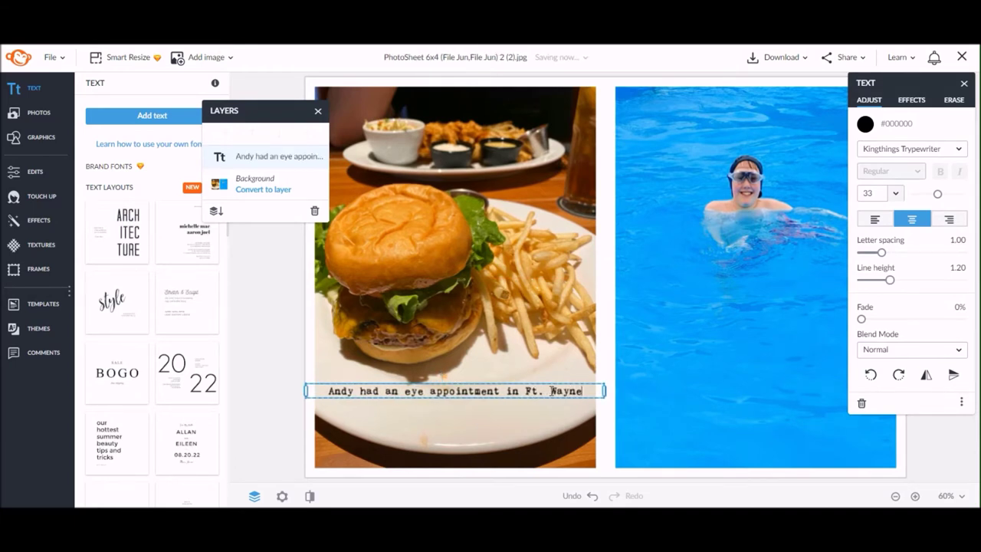
{"action": "key", "text": "Escape"}
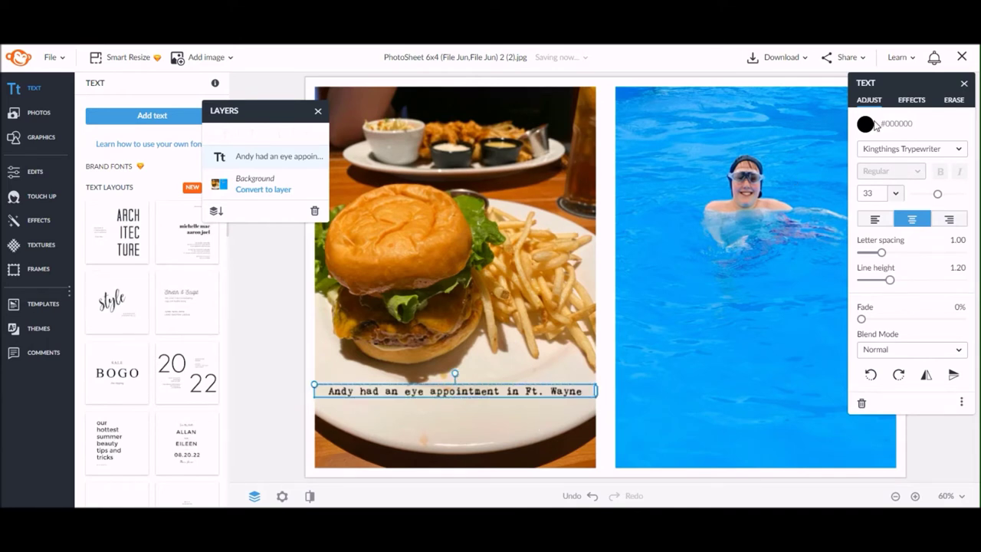
Turn on Curved Text for the Ft. Wayne caption with -27% curvature
{"action": "left_click", "coordinate": [918, 101]}
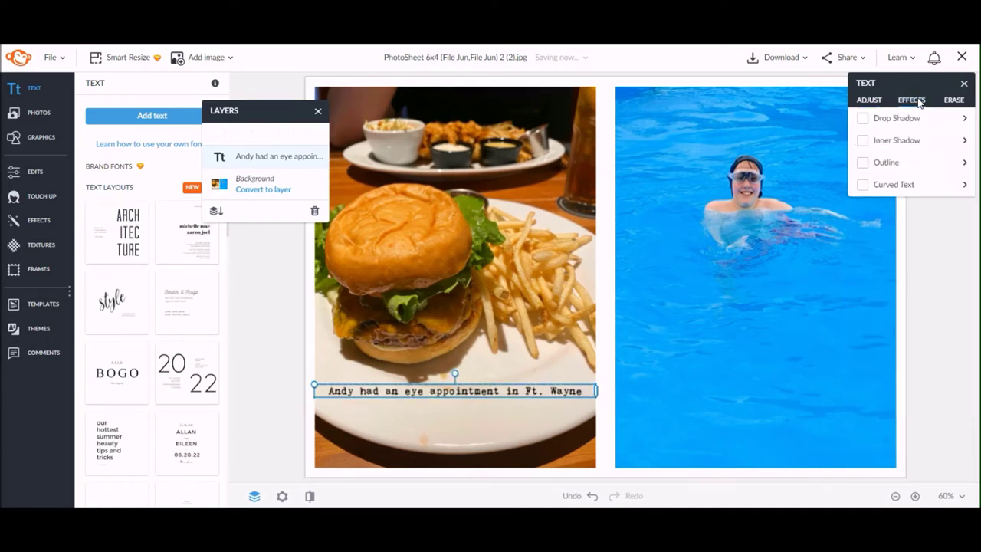
{"action": "left_click", "coordinate": [862, 185]}
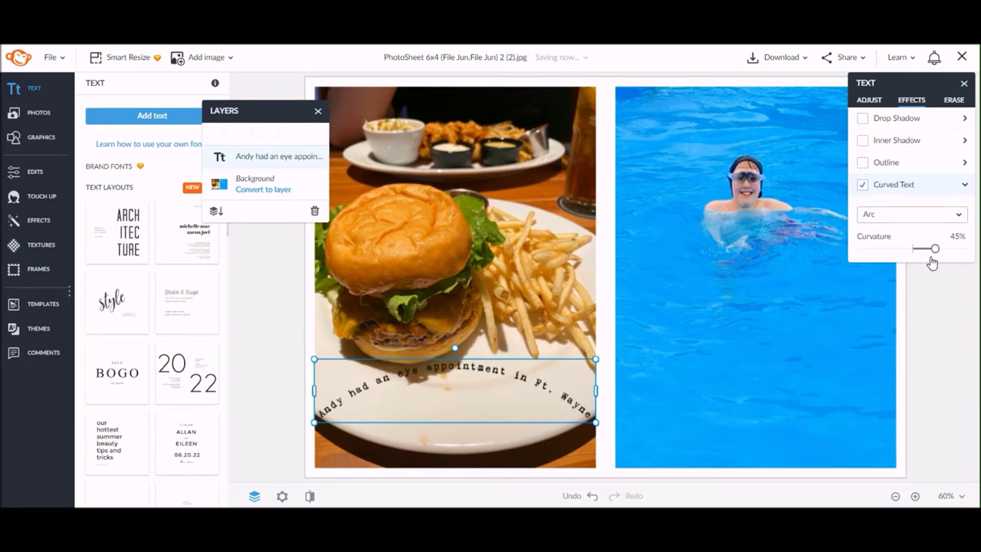
{"action": "left_click_drag", "start_coordinate": [934, 251], "coordinate": [899, 257]}
{"action": "left_click", "coordinate": [765, 418]}
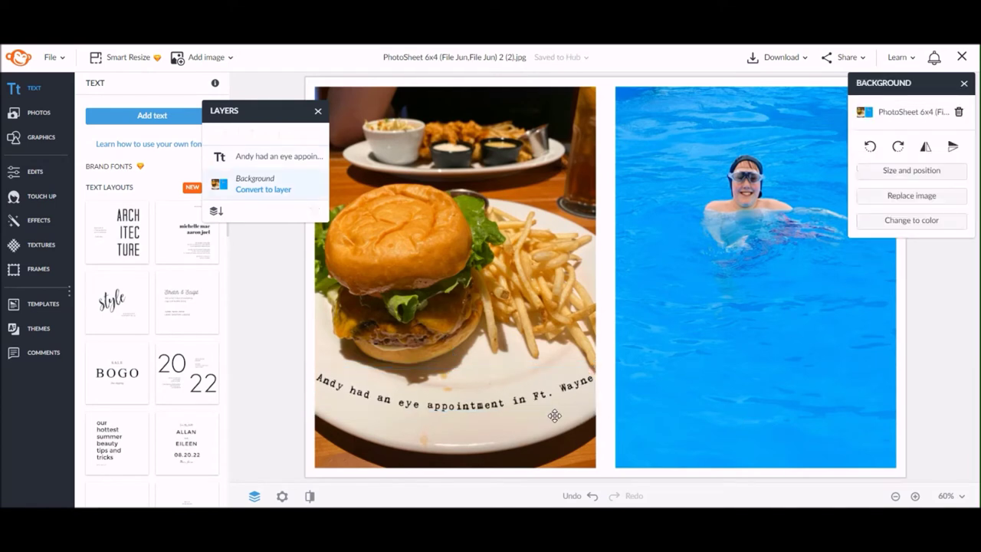
Nudge the curved Ft. Wayne caption up slightly and rotate it -3.5°
{"action": "left_click", "coordinate": [513, 391]}
{"action": "left_click_drag", "start_coordinate": [491, 393], "coordinate": [492, 388]}
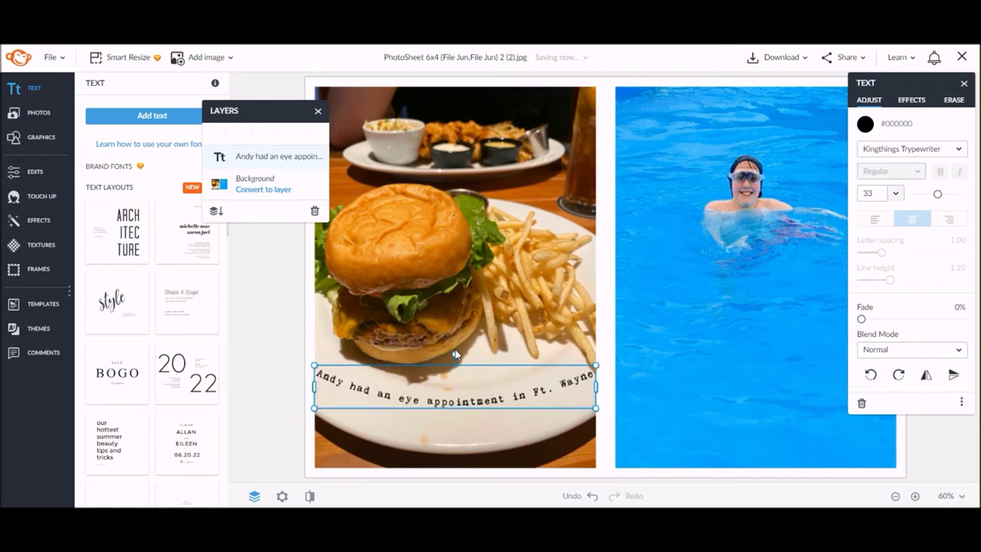
{"action": "left_click_drag", "start_coordinate": [453, 351], "coordinate": [454, 351]}
{"action": "left_click", "coordinate": [466, 449]}
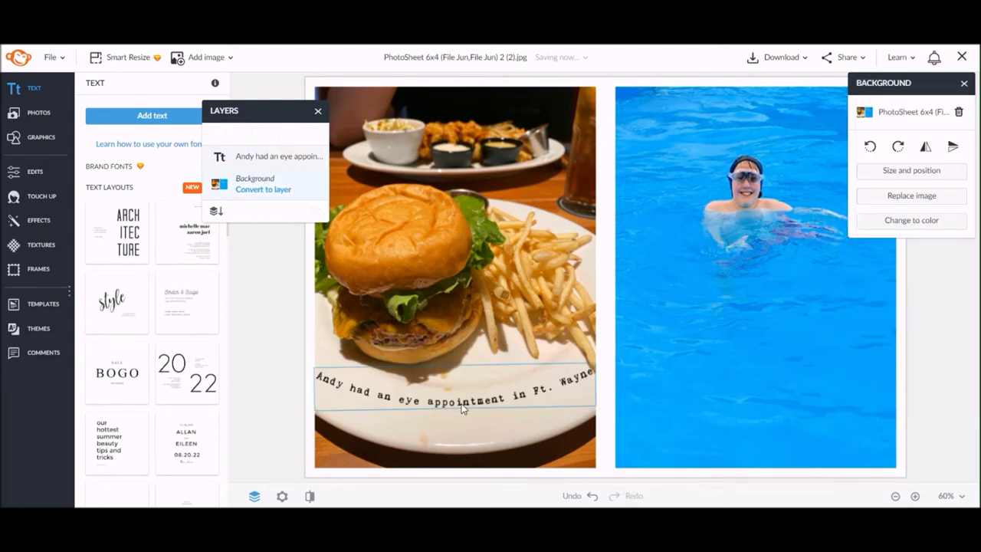
Duplicate the caption layer, move the copy below the original, and delete its text
{"action": "left_click", "coordinate": [462, 408]}
{"action": "right_click", "coordinate": [462, 409]}
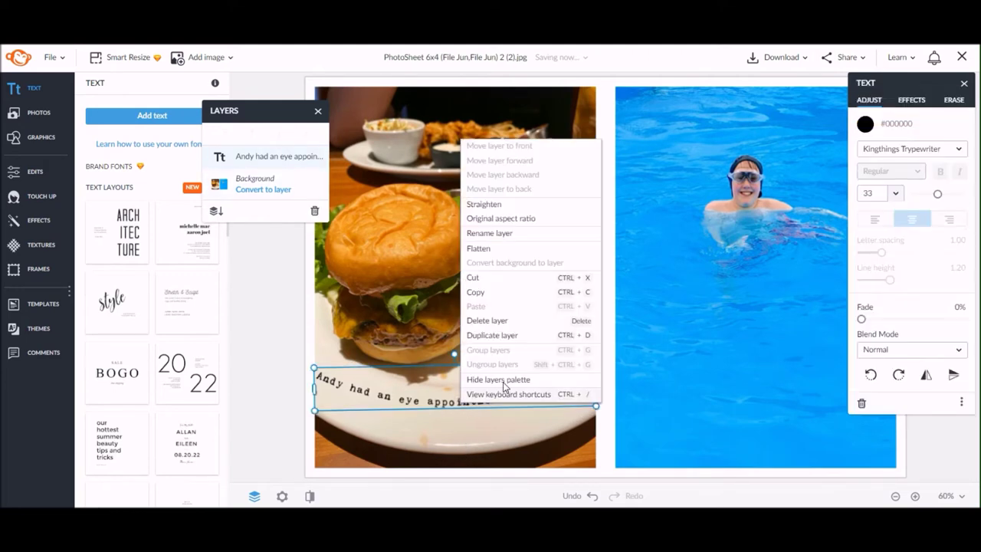
{"action": "left_click", "coordinate": [519, 338]}
{"action": "left_click_drag", "start_coordinate": [497, 403], "coordinate": [495, 412]}
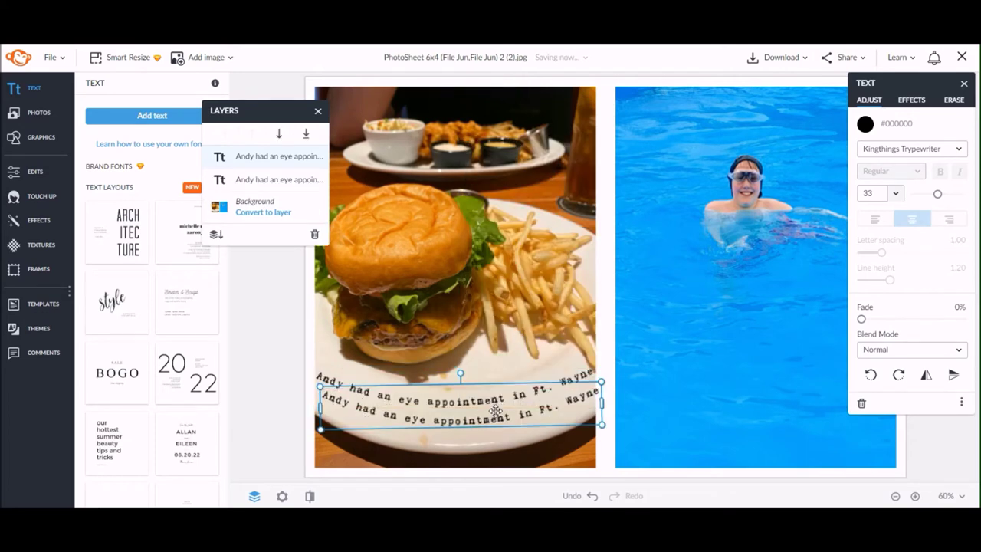
{"action": "double_click", "coordinate": [570, 410]}
{"action": "key", "text": "BackSpace"}
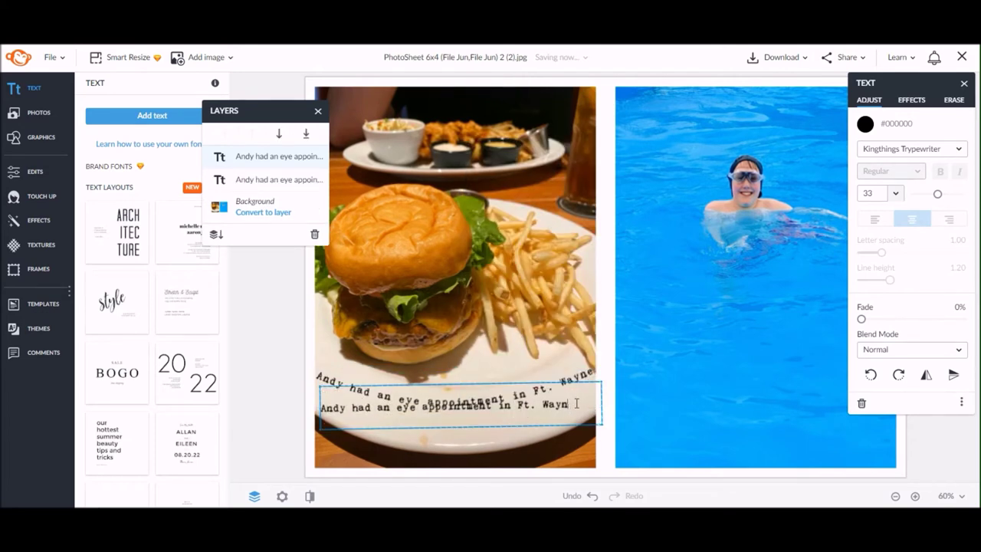
{"action": "key", "text": "BackSpace"}
{"action": "key", "text": "BackSpace"}
{"action": "key", "text": "BackSpace"}
{"action": "key", "text": "BackSpace"}
{"action": "key", "text": "BackSpace"}
{"action": "key", "text": "BackSpace"}
{"action": "key", "text": "BackSpace"}
{"action": "key", "text": "BackSpace"}
{"action": "key", "text": "BackSpace"}
{"action": "key", "text": "BackSpace"}
{"action": "key", "text": "BackSpace"}
{"action": "key", "text": "BackSpace"}
{"action": "key", "text": "BackSpace"}
{"action": "key", "text": "BackSpace"}
{"action": "key", "text": "BackSpace"}
{"action": "key", "text": "BackSpace"}
{"action": "key", "text": "BackSpace"}
{"action": "key", "text": "BackSpace"}
{"action": "key", "text": "BackSpace"}
{"action": "key", "text": "BackSpace"}
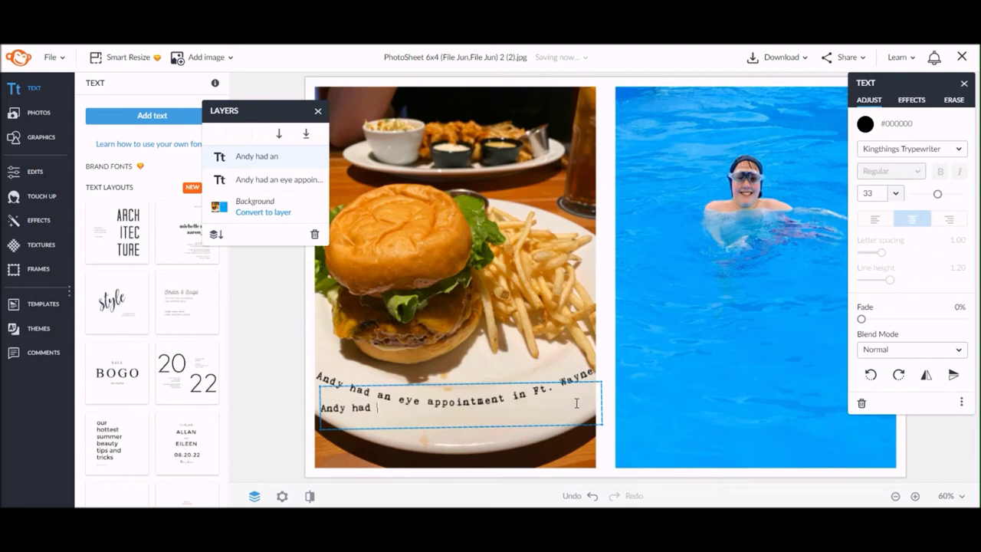
{"action": "key", "text": "BackSpace"}
{"action": "key", "text": "BackSpace"}
{"action": "key", "text": "BackSpace"}
{"action": "key", "text": "BackSpace"}
{"action": "key", "text": "BackSpace"}
{"action": "key", "text": "BackSpace"}
{"action": "key", "text": "BackSpace"}
{"action": "key", "text": "BackSpace"}
{"action": "key", "text": "BackSpace"}
{"action": "key", "text": "BackSpace"}
{"action": "key", "text": "BackSpace"}
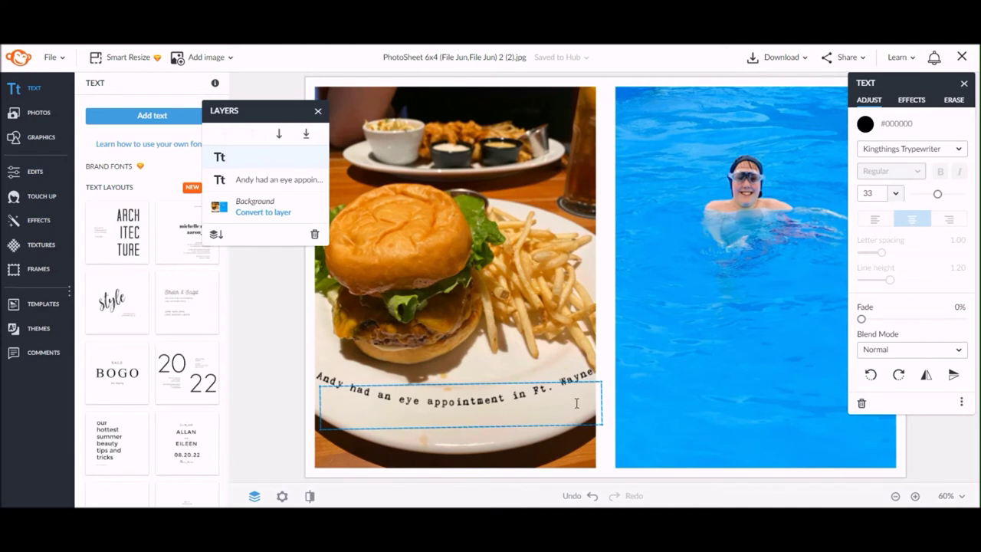
Enter the Tuesday (6/23) line under the first caption and duplicate it with Ctrl+D
{"action": "left_click", "coordinate": [692, 349]}
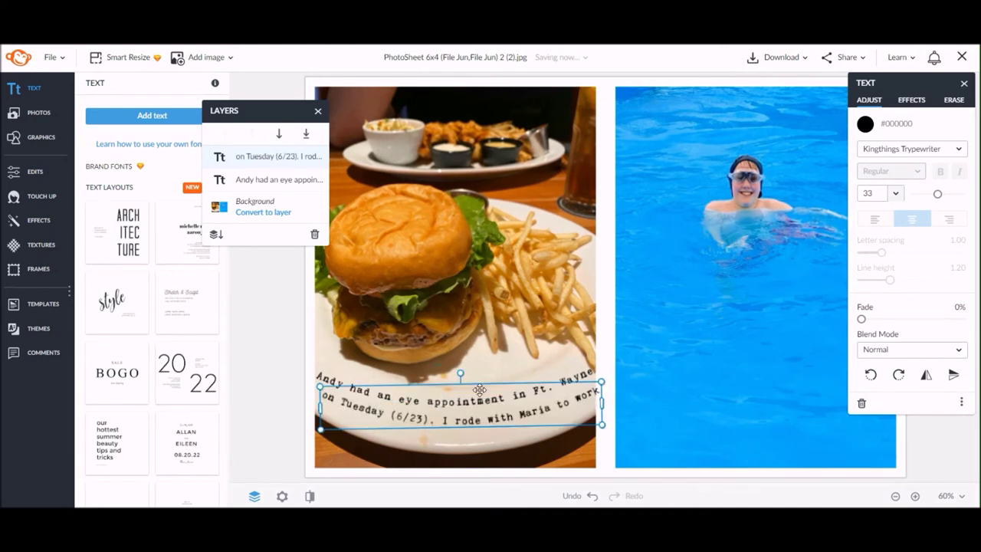
{"action": "left_click_drag", "start_coordinate": [458, 413], "coordinate": [458, 414]}
{"action": "key", "text": "ctrl+d"}
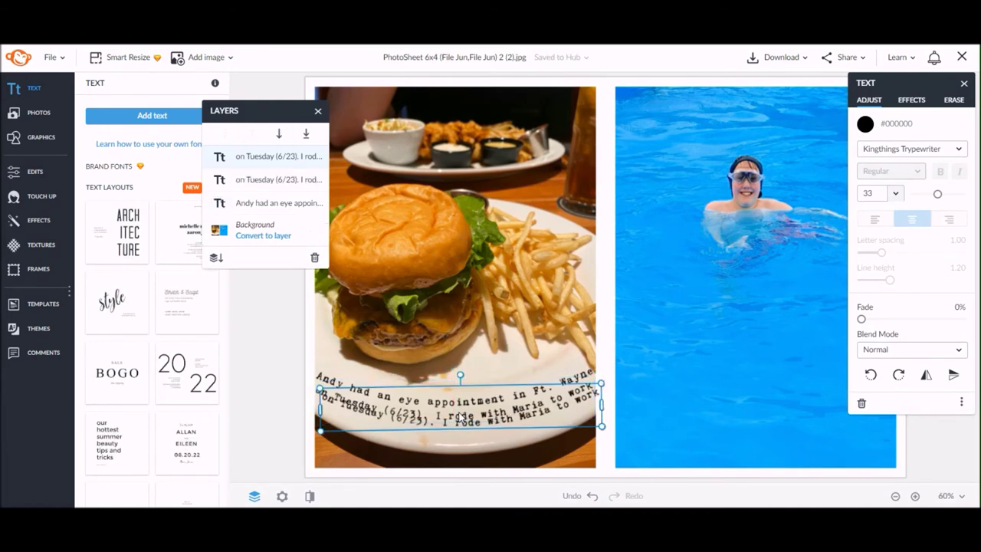
Replace the copy's text with the office pickup line and align it under the Tuesday line
{"action": "double_click", "coordinate": [562, 420]}
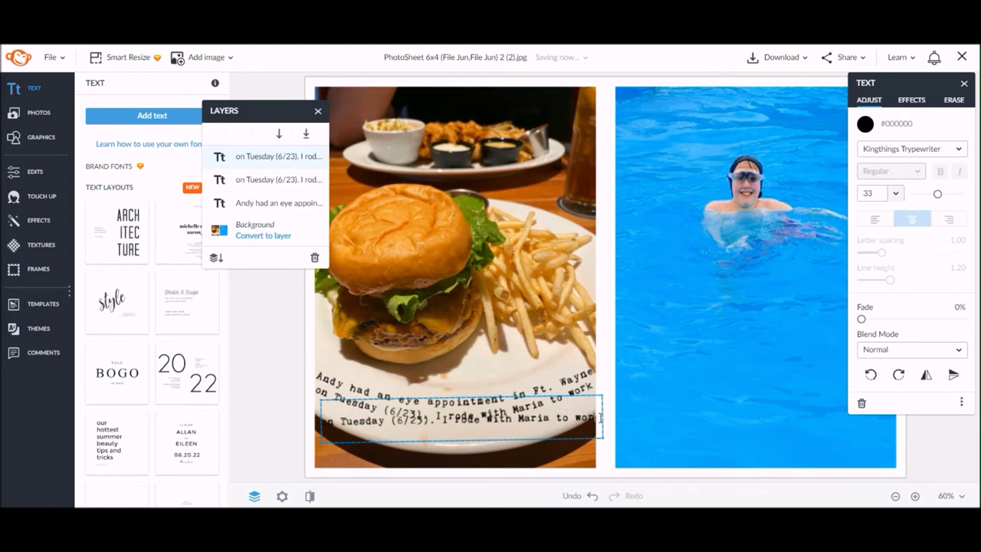
{"action": "key", "text": "BackSpace"}
{"action": "key", "text": "BackSpace"}
{"action": "key", "text": "BackSpace"}
{"action": "key", "text": "BackSpace"}
{"action": "key", "text": "BackSpace"}
{"action": "key", "text": "BackSpace"}
{"action": "key", "text": "BackSpace"}
{"action": "key", "text": "BackSpace"}
{"action": "key", "text": "BackSpace"}
{"action": "key", "text": "BackSpace"}
{"action": "key", "text": "BackSpace"}
{"action": "key", "text": "BackSpace"}
{"action": "key", "text": "BackSpace"}
{"action": "key", "text": "BackSpace"}
{"action": "key", "text": "BackSpace"}
{"action": "key", "text": "BackSpace"}
{"action": "key", "text": "BackSpace"}
{"action": "key", "text": "BackSpace"}
{"action": "key", "text": "BackSpace"}
{"action": "key", "text": "BackSpace"}
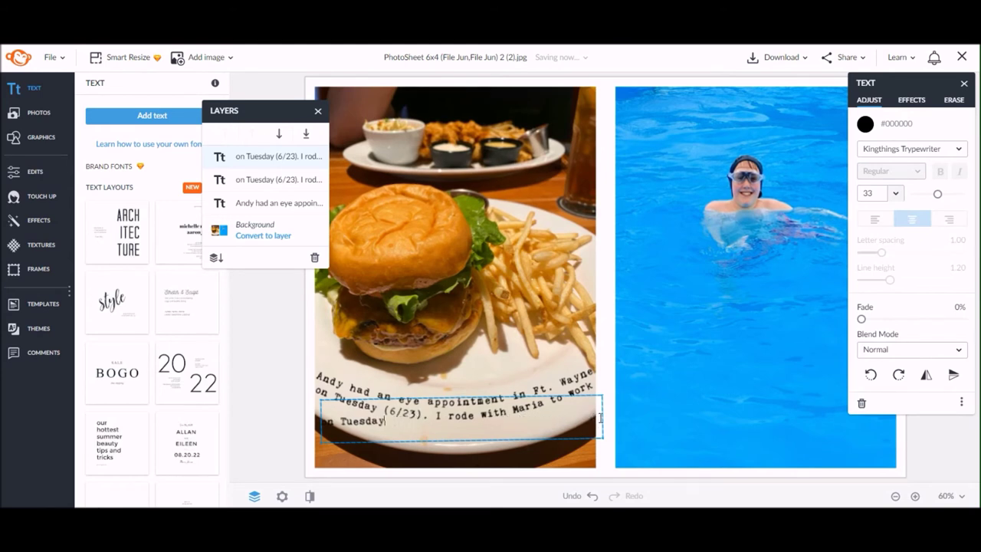
{"action": "key", "text": "BackSpace"}
{"action": "key", "text": "BackSpace"}
{"action": "key", "text": "BackSpace"}
{"action": "key", "text": "BackSpace"}
{"action": "key", "text": "BackSpace"}
{"action": "key", "text": "BackSpace"}
{"action": "key", "text": "BackSpace"}
{"action": "type", "text": "so he picked me up at the office and we went"}
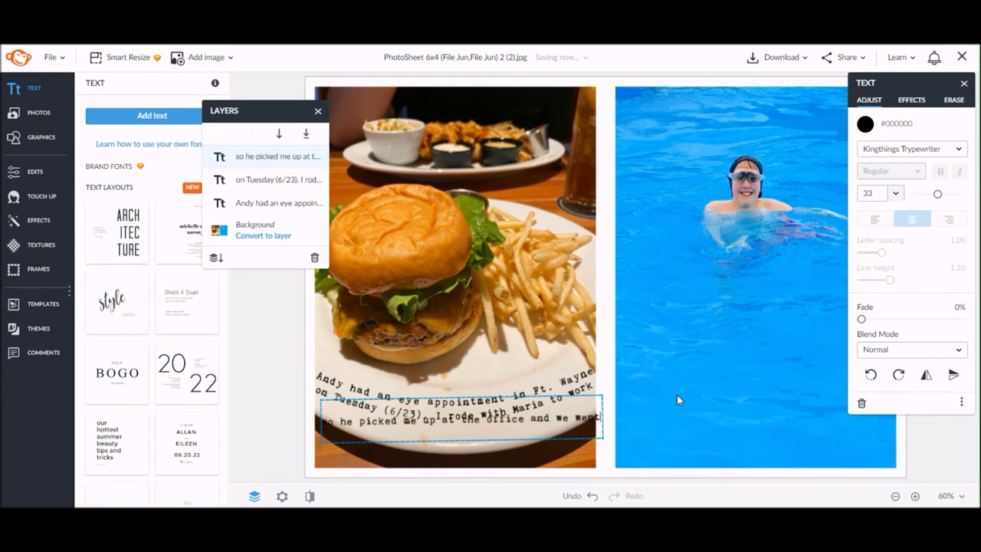
{"action": "key", "text": "Escape"}
{"action": "left_click_drag", "start_coordinate": [500, 431], "coordinate": [492, 425]}
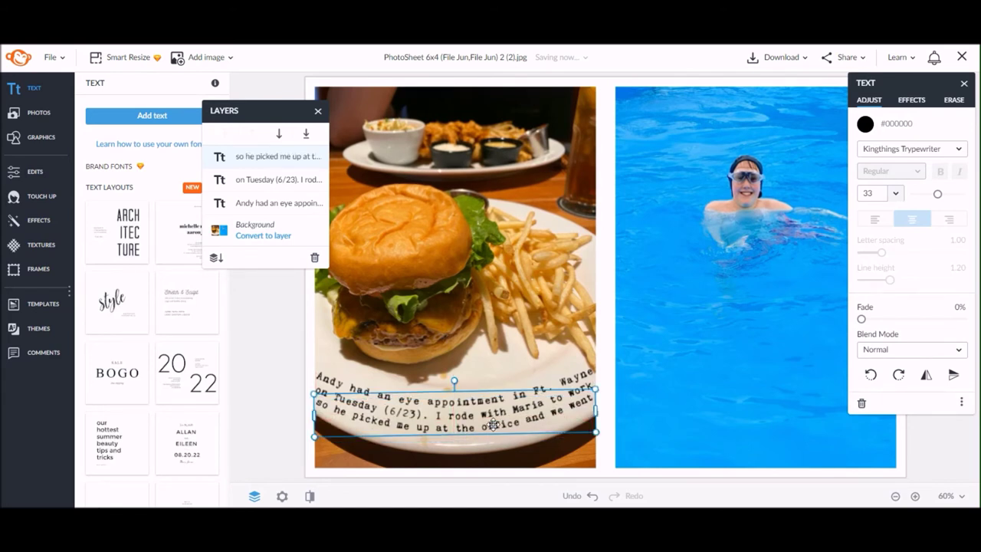
{"action": "left_click", "coordinate": [263, 204]}
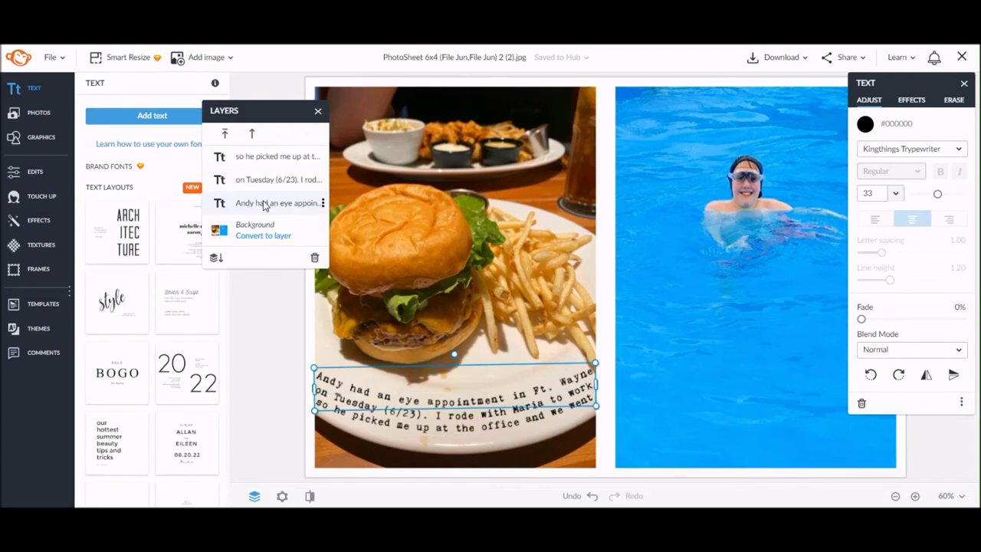
Shrink all three curved caption lines together from size 33 to 21
{"action": "left_click", "coordinate": [278, 157], "text": "shift"}
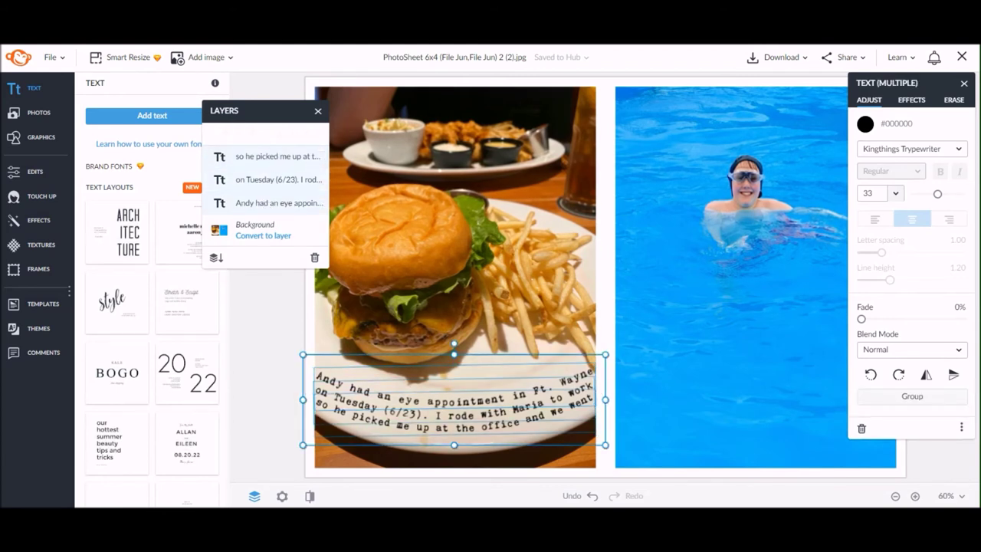
{"action": "left_click_drag", "start_coordinate": [937, 199], "coordinate": [931, 201]}
{"action": "left_click", "coordinate": [801, 394]}
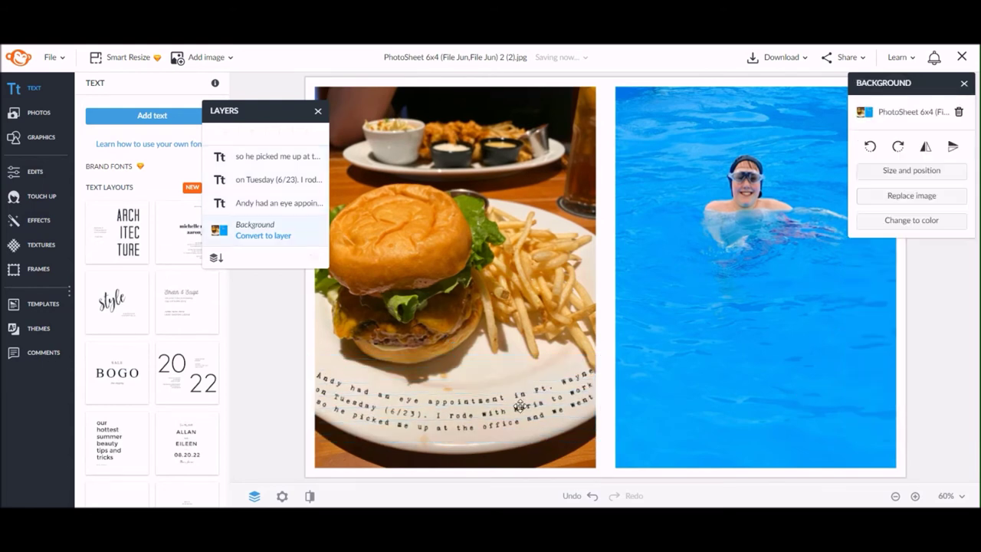
Nudge the Tuesday (6/23) line up closer to the top caption line
{"action": "left_click", "coordinate": [285, 181]}
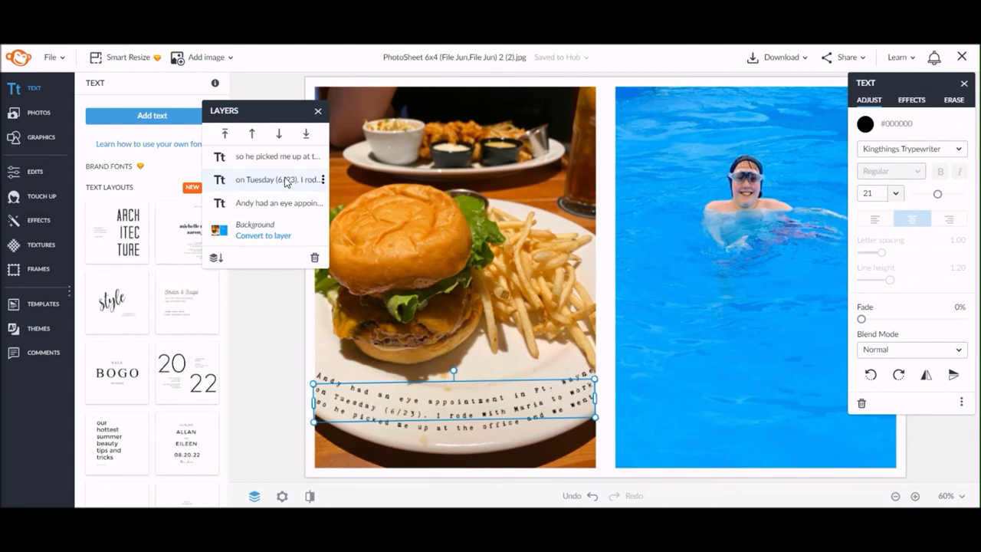
{"action": "key", "text": "Up"}
{"action": "key", "text": "Up"}
{"action": "key", "text": "Up"}
{"action": "key", "text": "Up"}
{"action": "key", "text": "Up"}
{"action": "key", "text": "Up"}
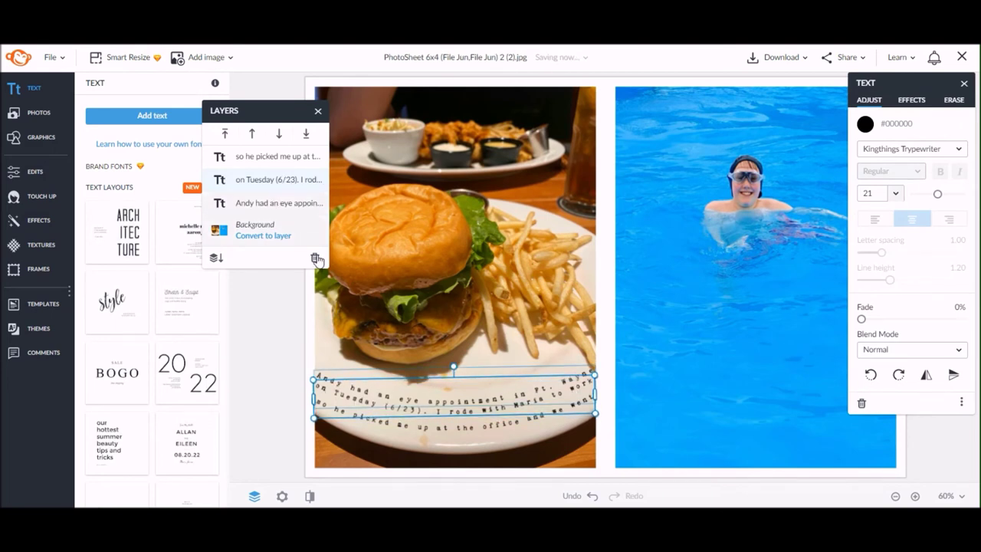
{"action": "left_click", "coordinate": [270, 163]}
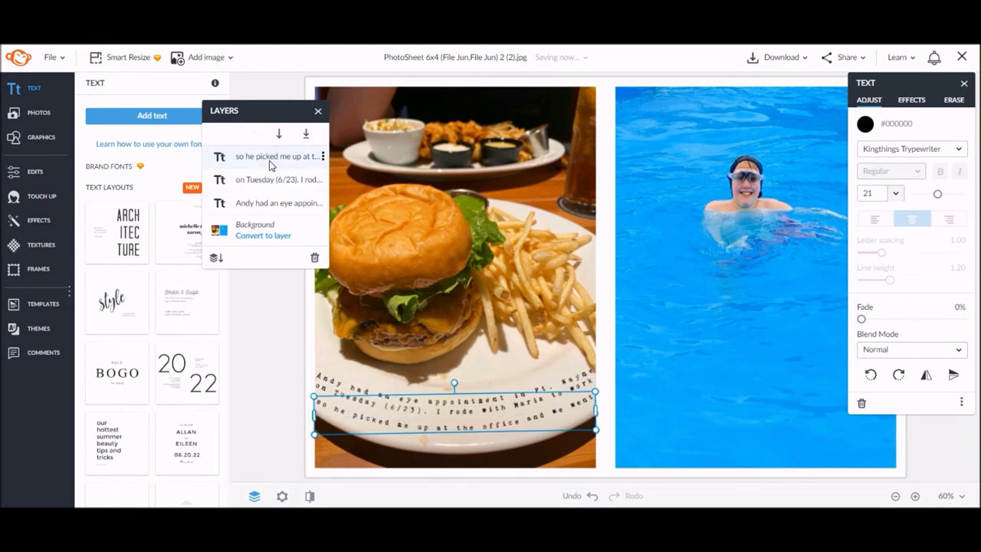